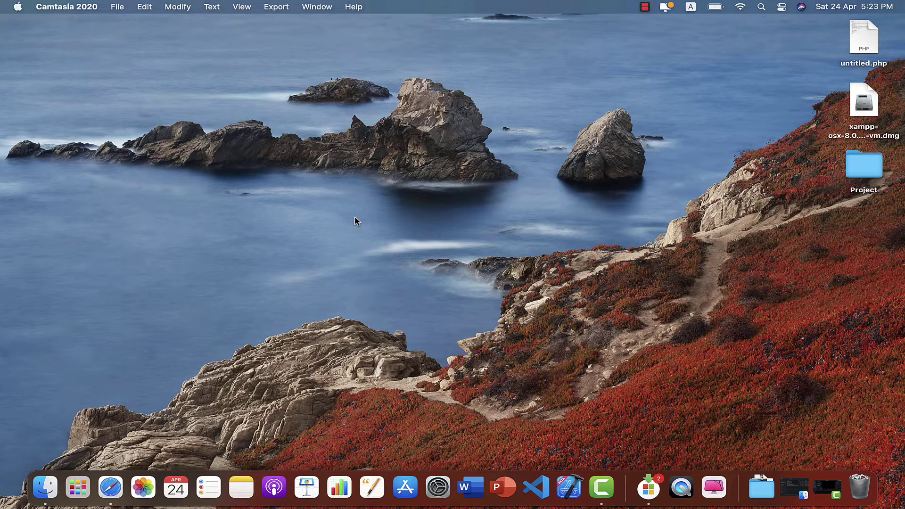
# Launch Safari through Spotlight and maximise its window.
pyautogui.press('super+space')
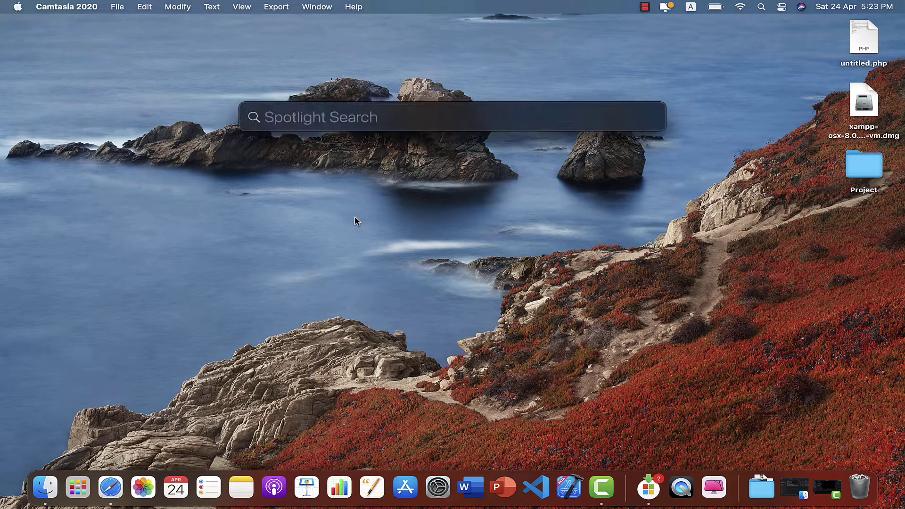
pyautogui.write('safari')
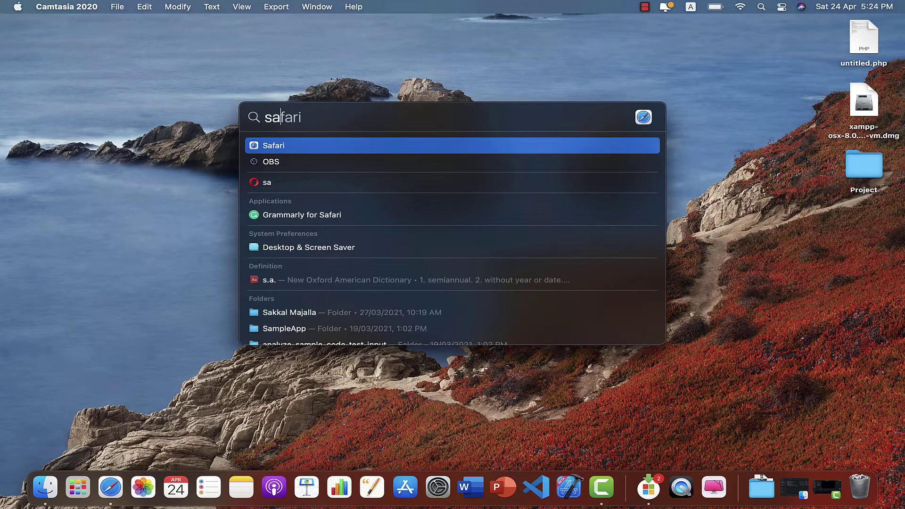
pyautogui.press('Return')
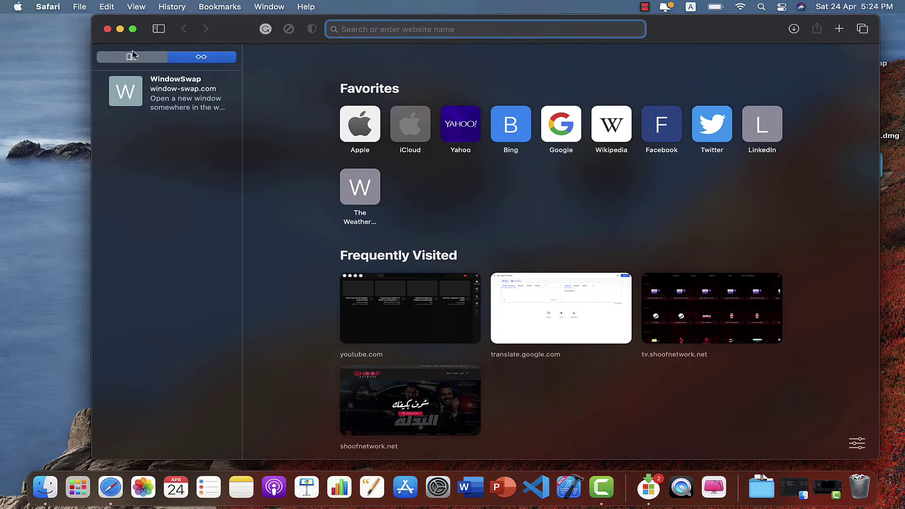
pyautogui.click(134, 31)
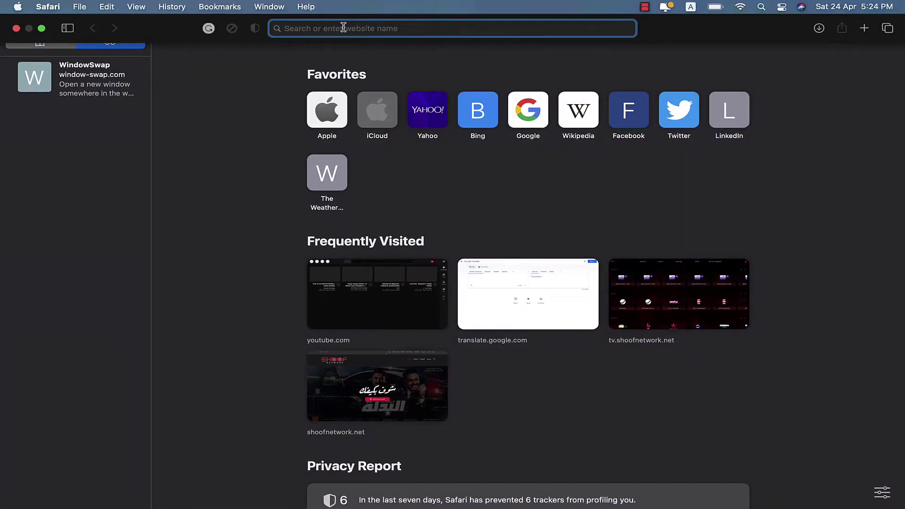
# Search Google for xampp and open the apachefriends.org result.
pyautogui.write('xa')
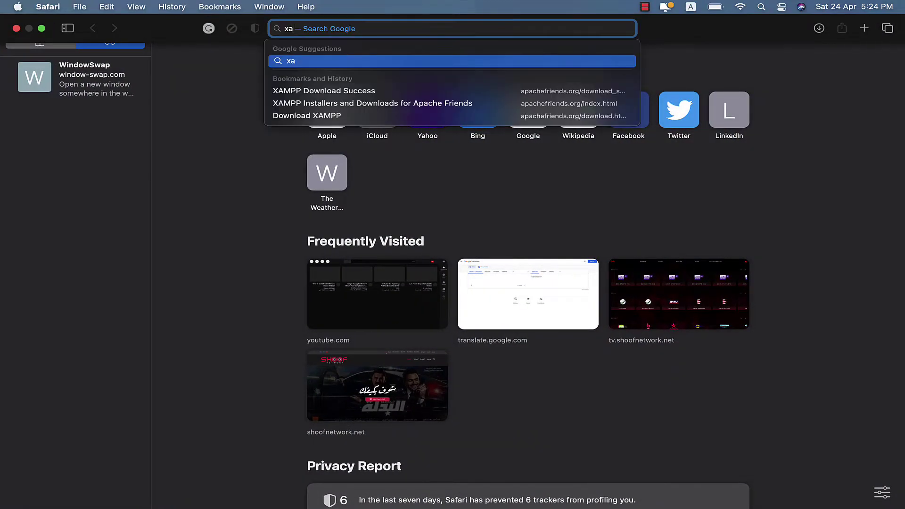
pyautogui.write('mpp')
pyautogui.press('Return')
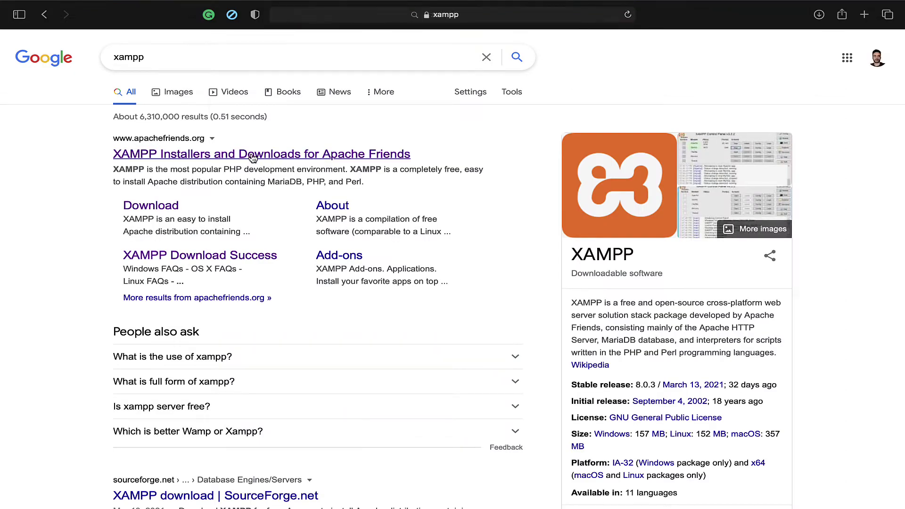
pyautogui.click(253, 157)
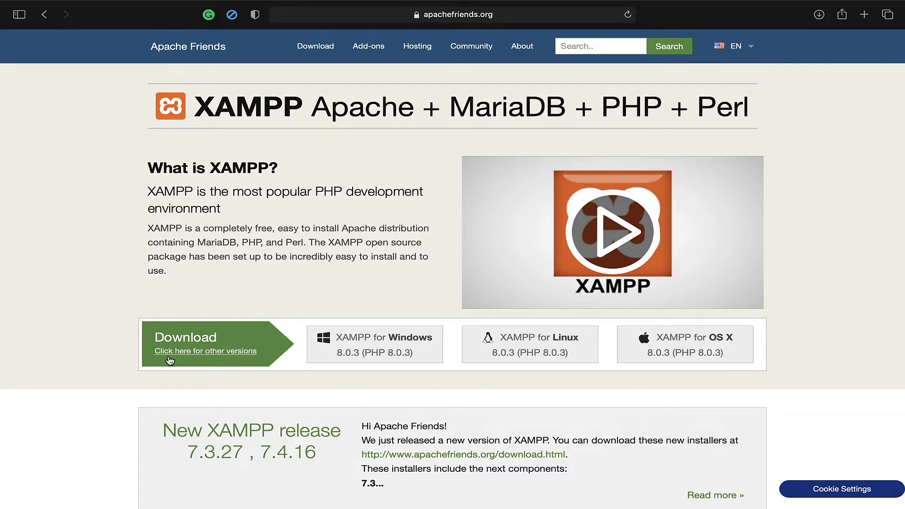
# Go to the other XAMPP versions page and follow 'More Downloads »' to SourceForge.
pyautogui.click(208, 356)
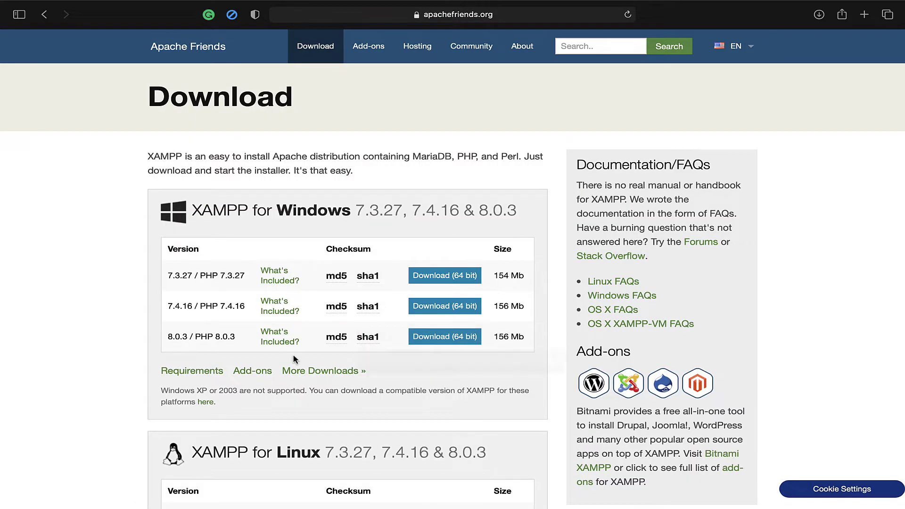
pyautogui.scroll(-13, 293, 360)
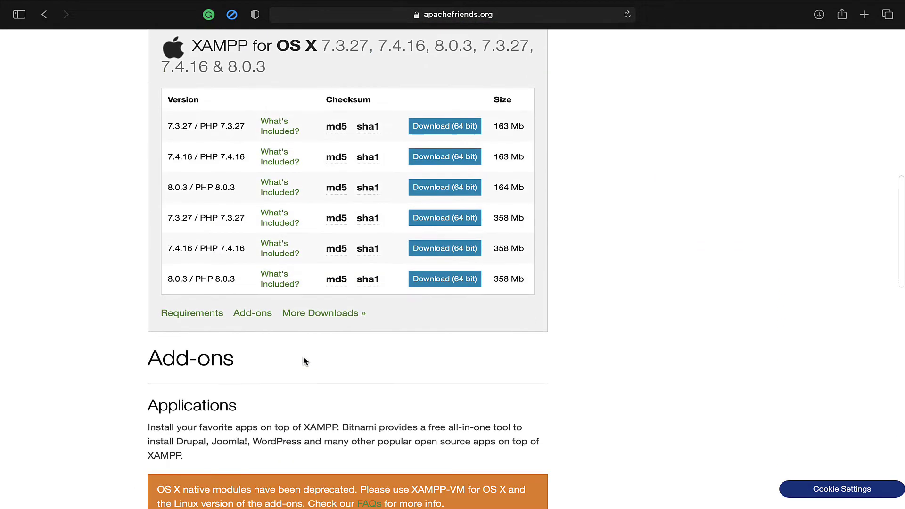
pyautogui.scroll(12, 304, 361)
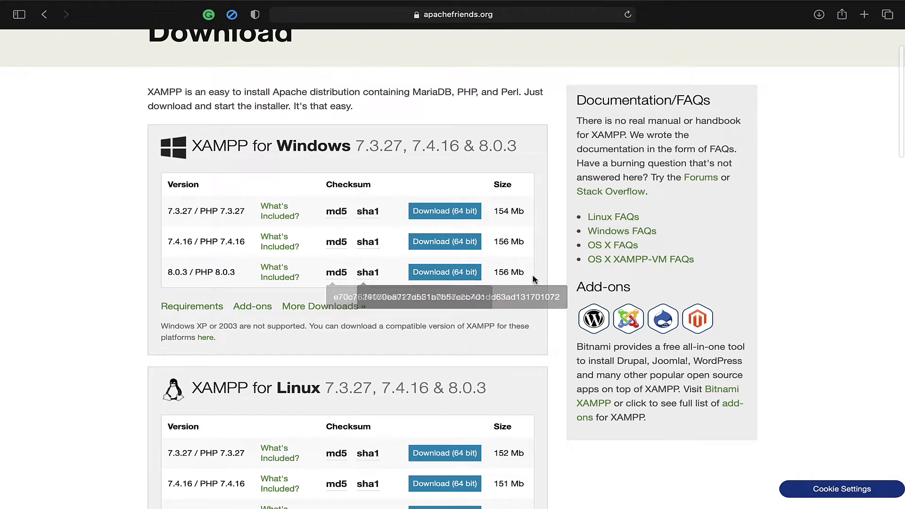
pyautogui.scroll(-9, 426, 341)
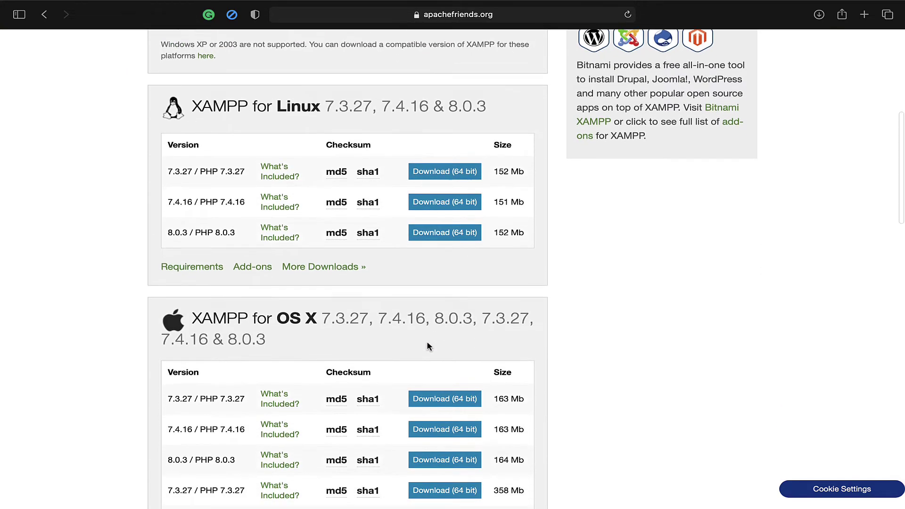
pyautogui.scroll(-2, 426, 339)
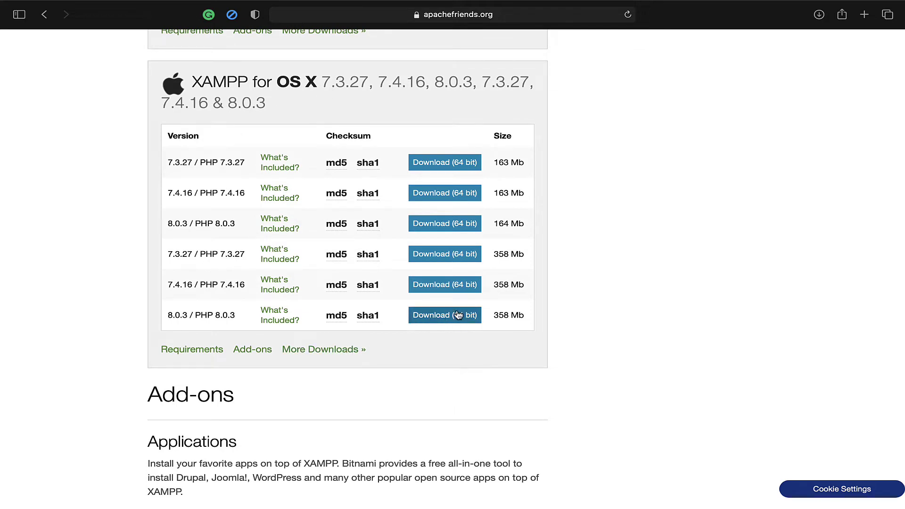
pyautogui.moveTo(379, 314)
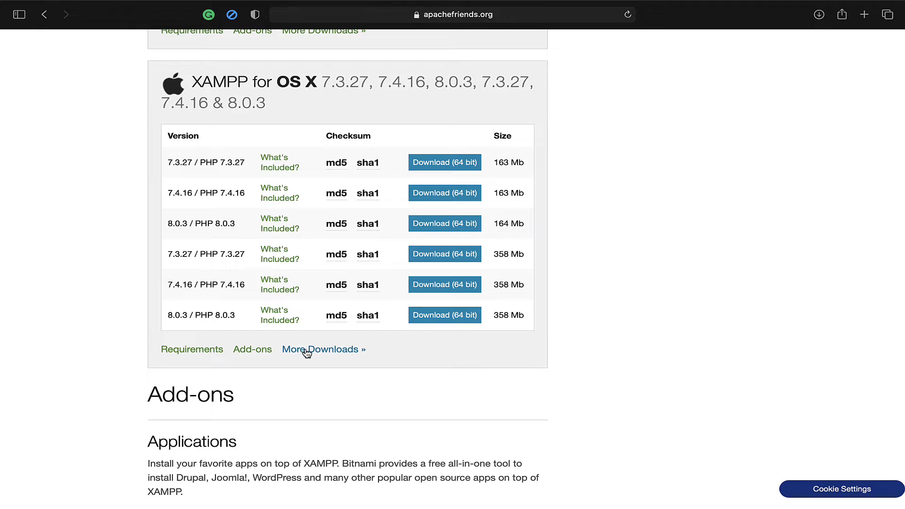
pyautogui.click(331, 353)
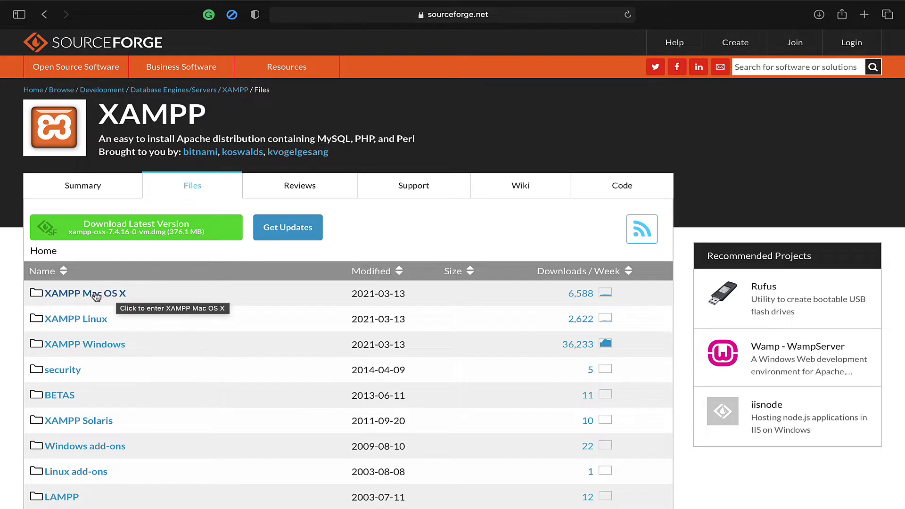
# Download xampp-osx-8.0.3-0-installer.dmg from the XAMPP Mac OS X 8.0.3 folder.
pyautogui.click(95, 295)
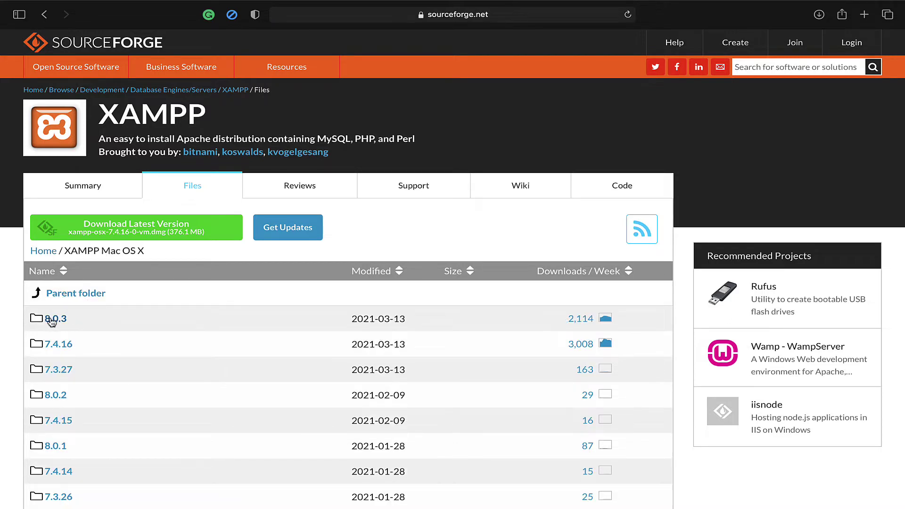
pyautogui.click(55, 321)
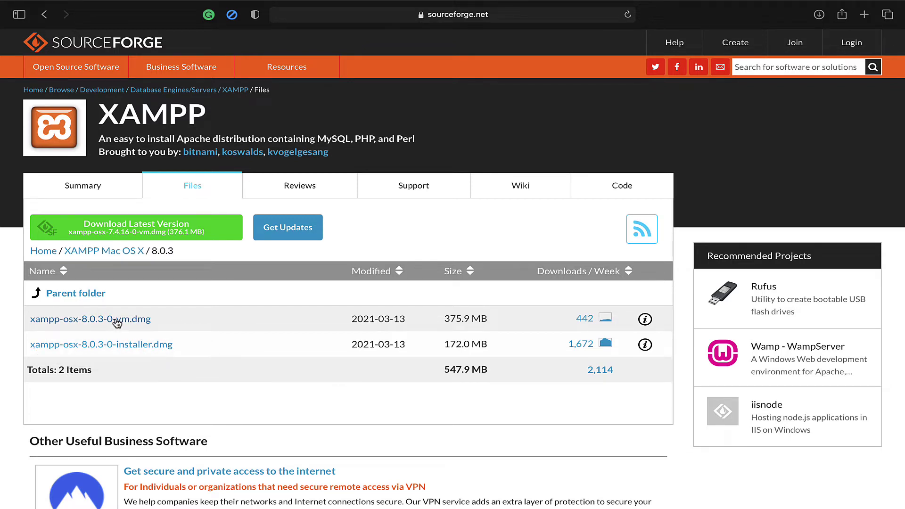
pyautogui.click(121, 346)
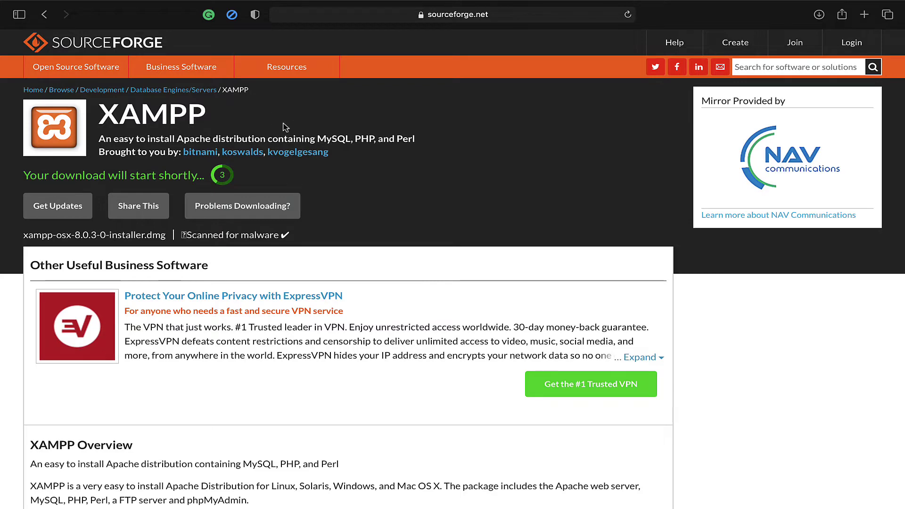
# Go back through the browsing history to the Apache Friends XAMPP download page.
pyautogui.moveTo(197, 3)
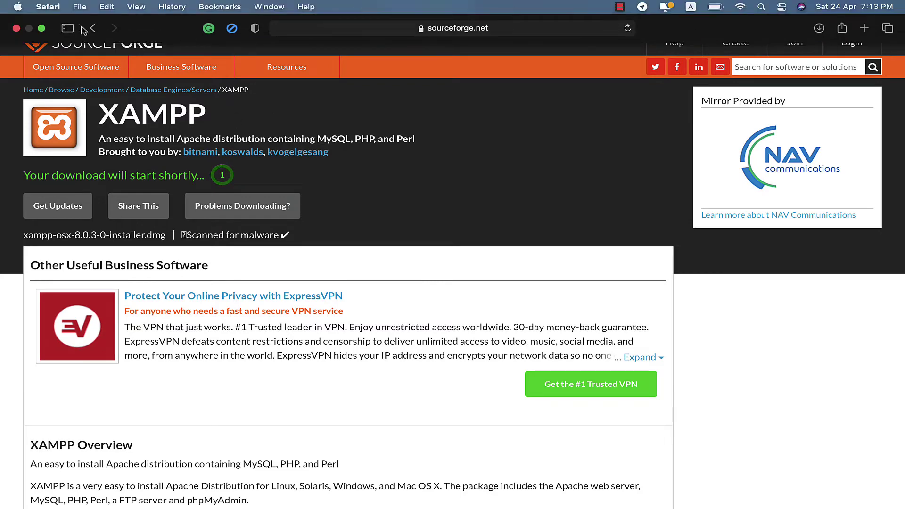
pyautogui.click(94, 34)
pyautogui.click(95, 34)
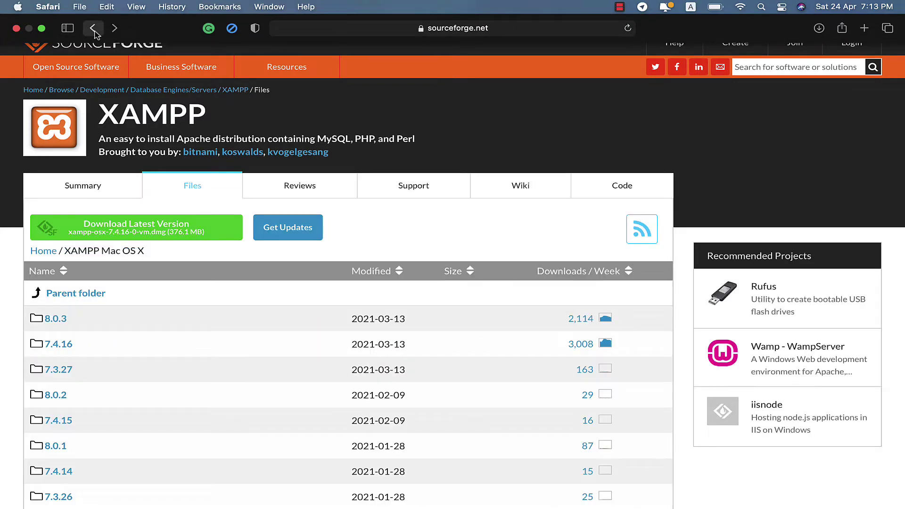
pyautogui.click(94, 34)
pyautogui.click(95, 34)
pyautogui.click(109, 60)
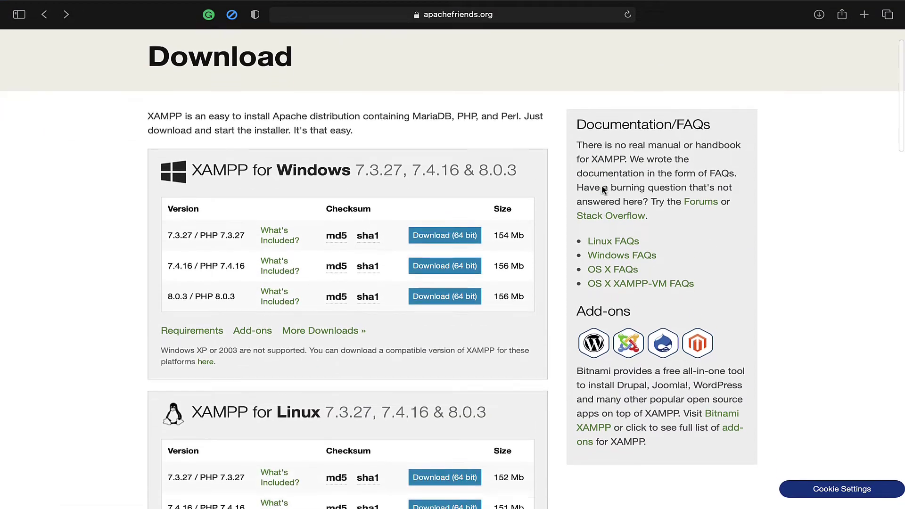
pyautogui.scroll(-2, 490, 189)
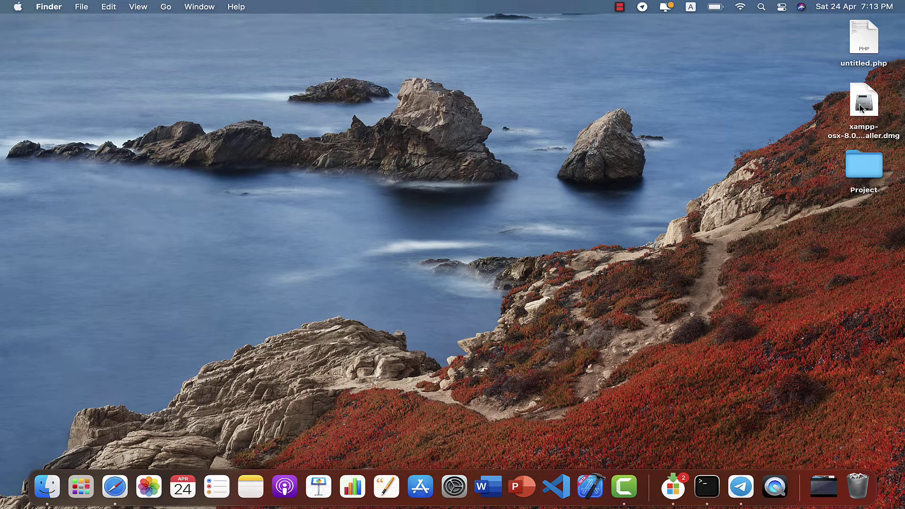
# Open the XAMPP installer disk image, allow it to run, and enter the administrator password.
pyautogui.click(860, 108)
pyautogui.doubleClick(209, 369)
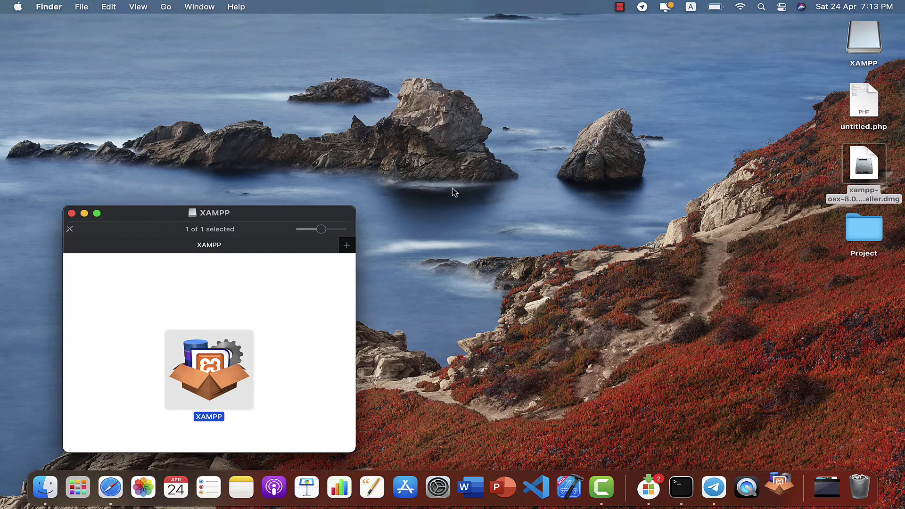
pyautogui.click(333, 266)
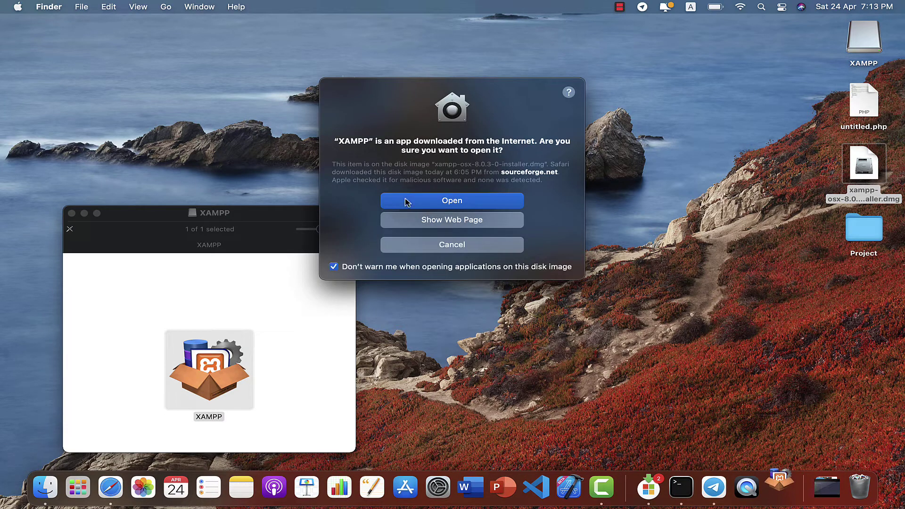
pyautogui.click(407, 203)
pyautogui.write('•••••')
pyautogui.press('Return')
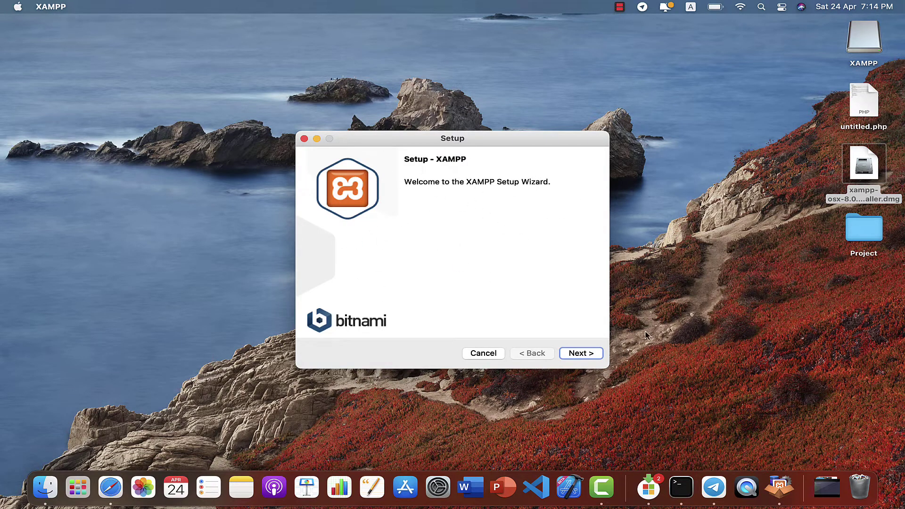
# Run the setup wizard with both components and /Applications/XAMPP as the install location.
pyautogui.click(580, 354)
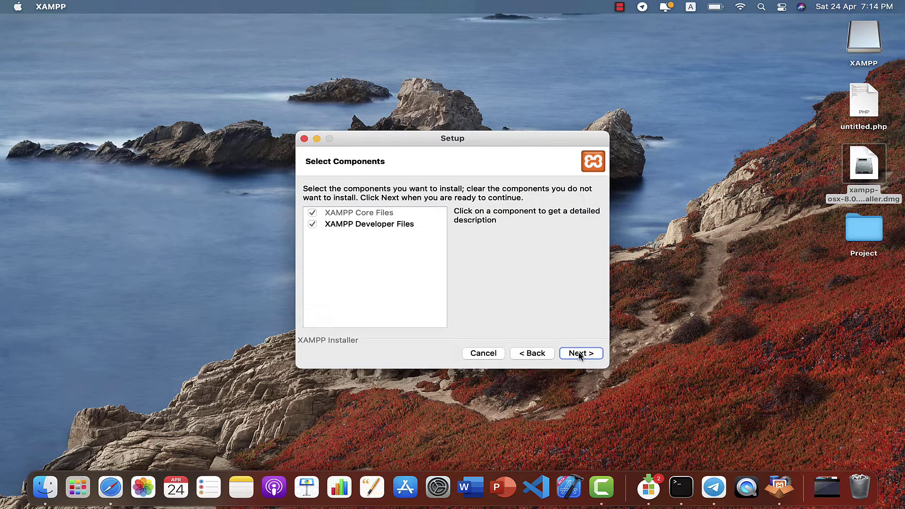
pyautogui.click(580, 354)
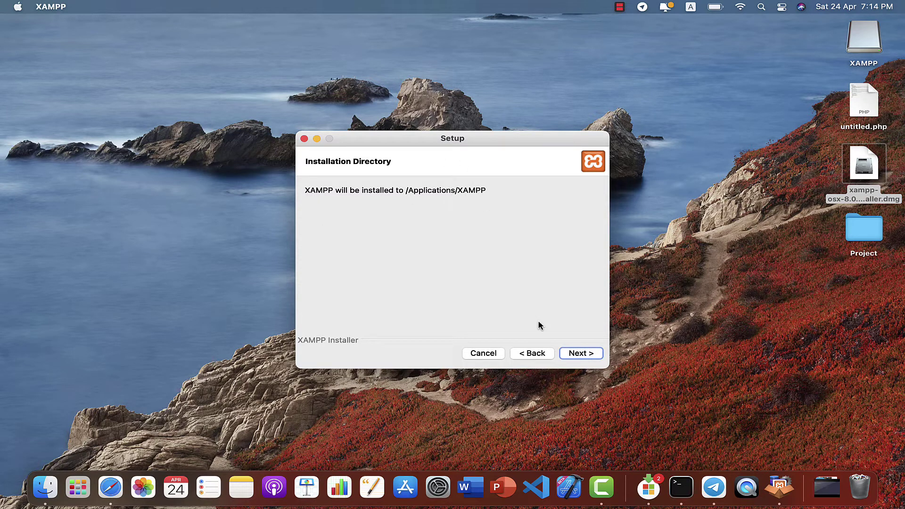
pyautogui.click(572, 353)
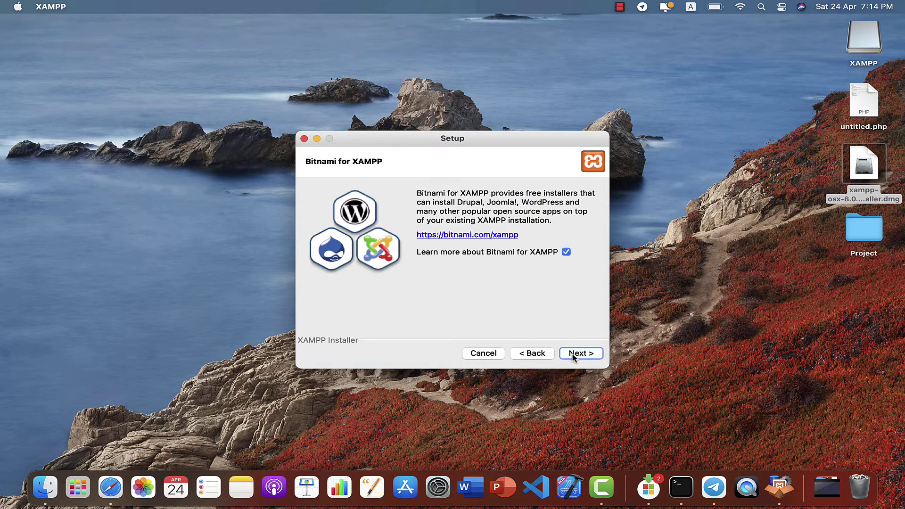
pyautogui.click(572, 355)
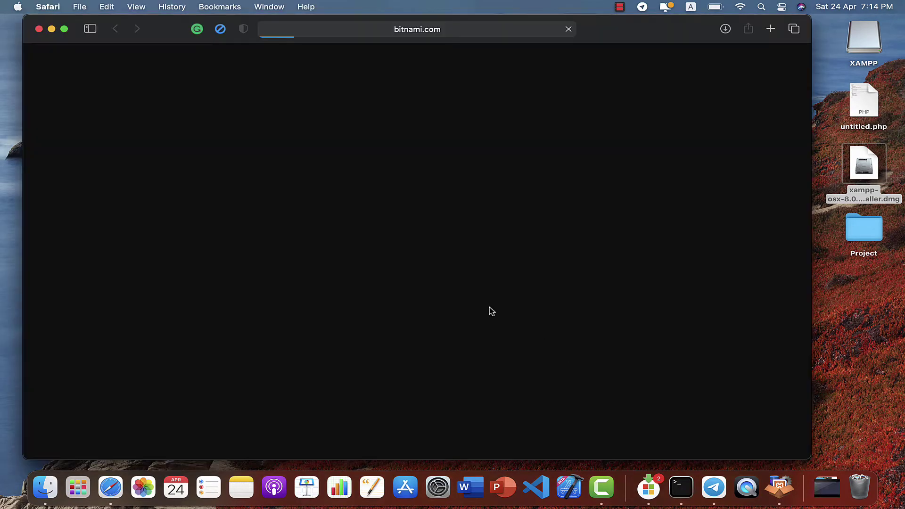
pyautogui.scroll(-20, 471, 336)
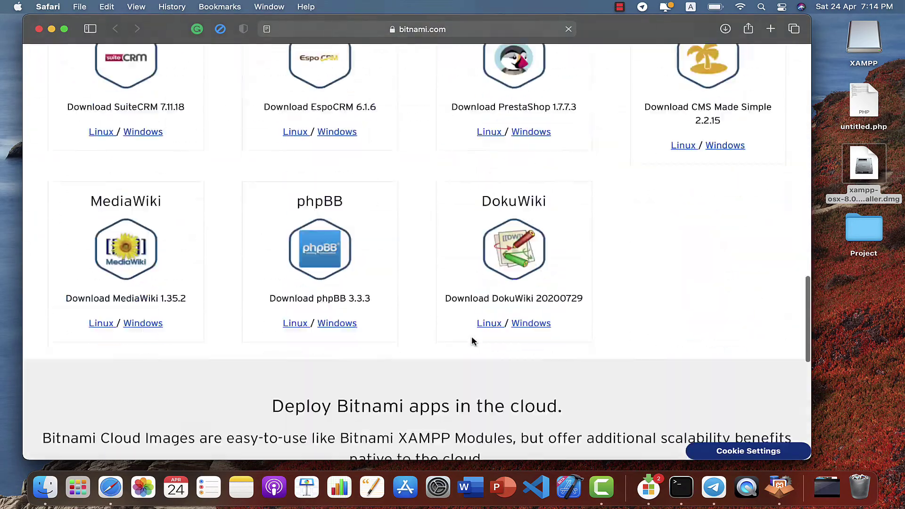
pyautogui.scroll(20, 473, 340)
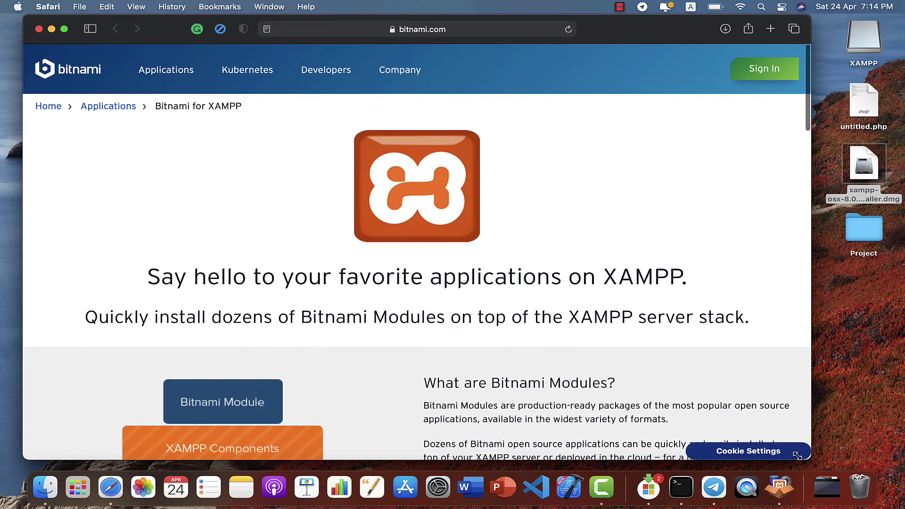
pyautogui.click(778, 491)
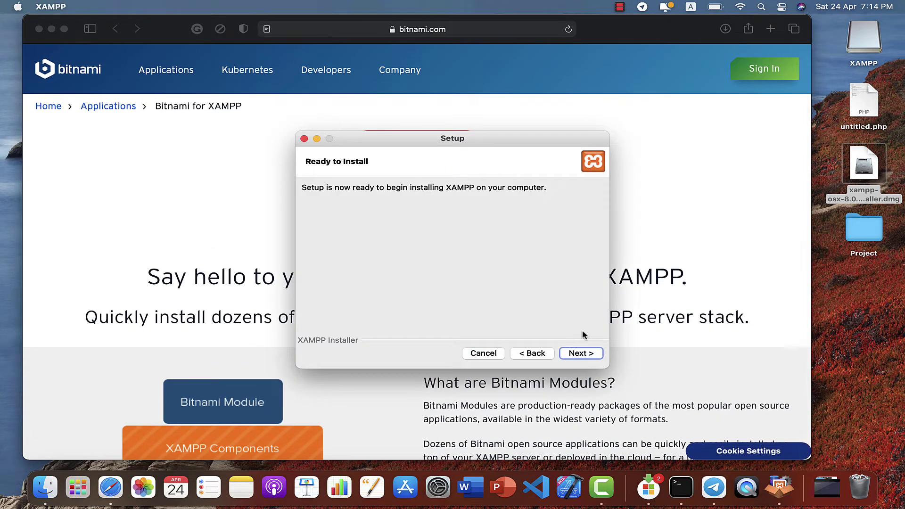
pyautogui.click(576, 352)
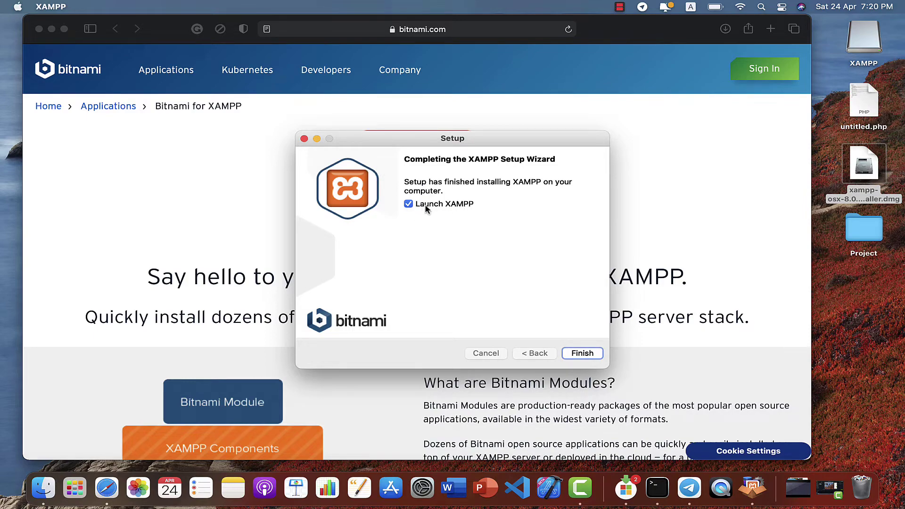
# Finish setup to launch XAMPP and show the Manage Servers list.
pyautogui.click(570, 355)
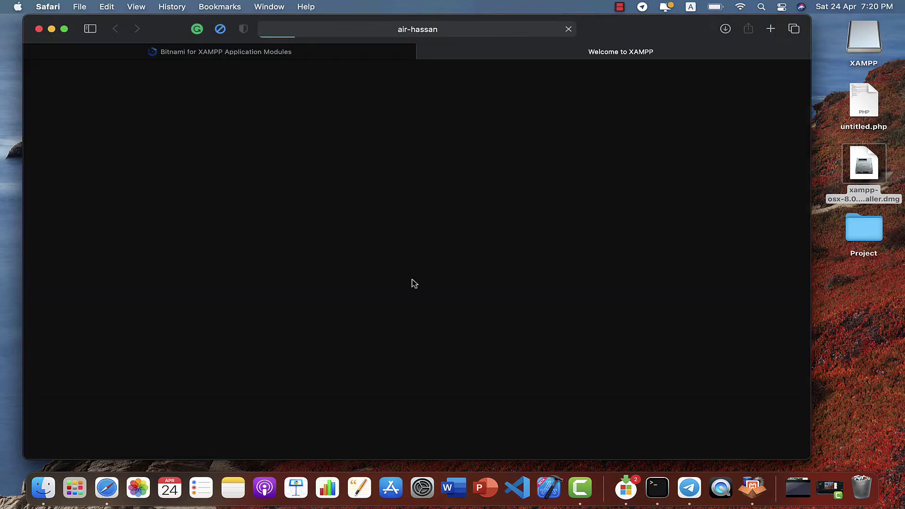
pyautogui.scroll(-5, 374, 321)
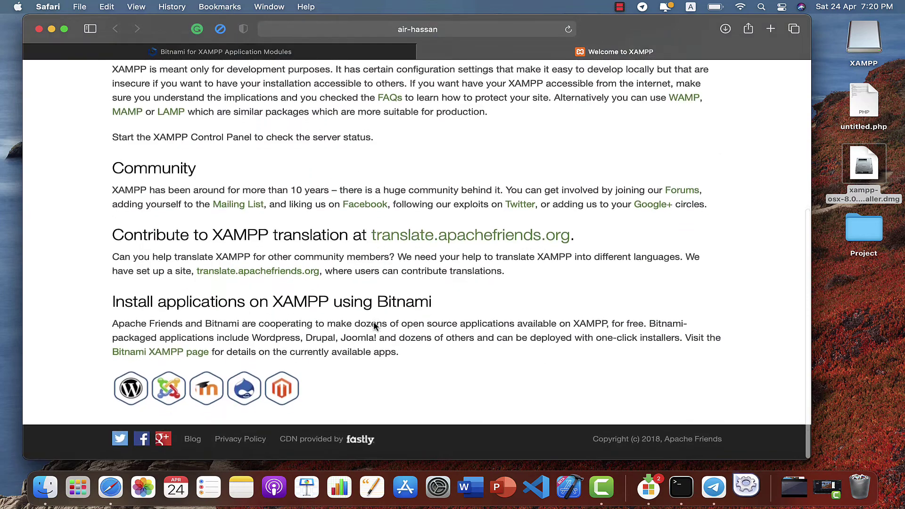
pyautogui.scroll(2, 373, 321)
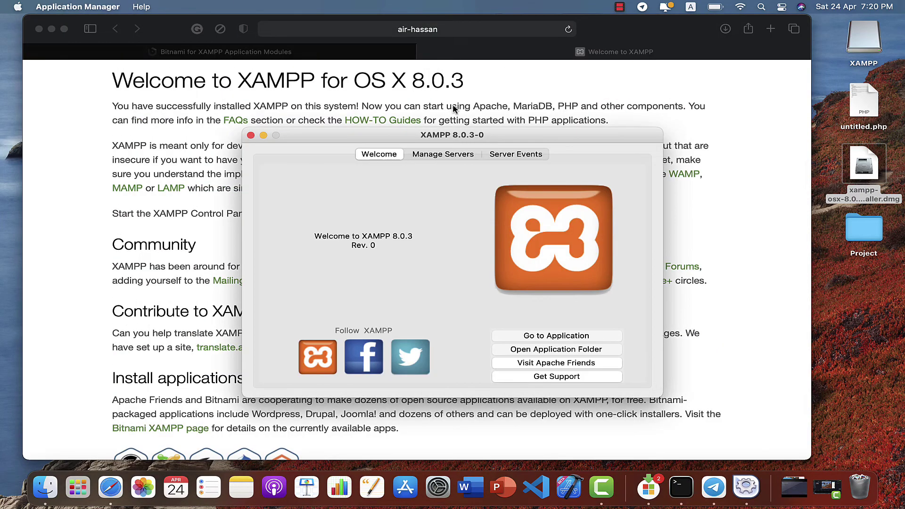
pyautogui.scroll(5, 433, 111)
pyautogui.moveTo(443, 134); pyautogui.dragTo(432, 118)
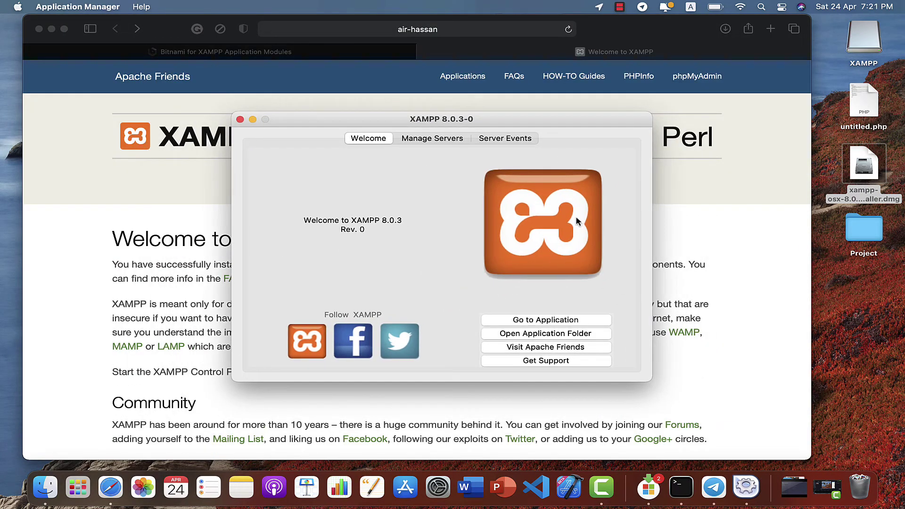
pyautogui.click(436, 138)
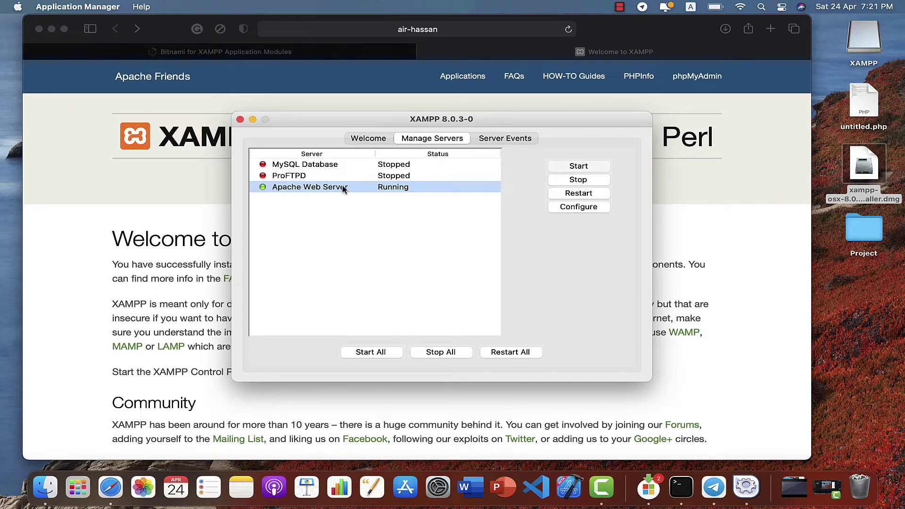
# Start the MySQL Database server, then return to the Safari window.
pyautogui.moveTo(338, 122); pyautogui.dragTo(694, 120)
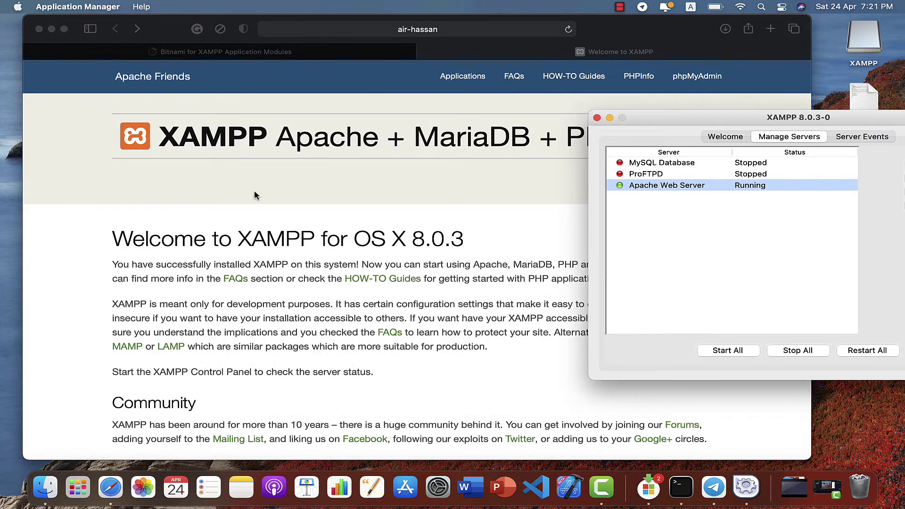
pyautogui.moveTo(819, 123); pyautogui.dragTo(637, 128)
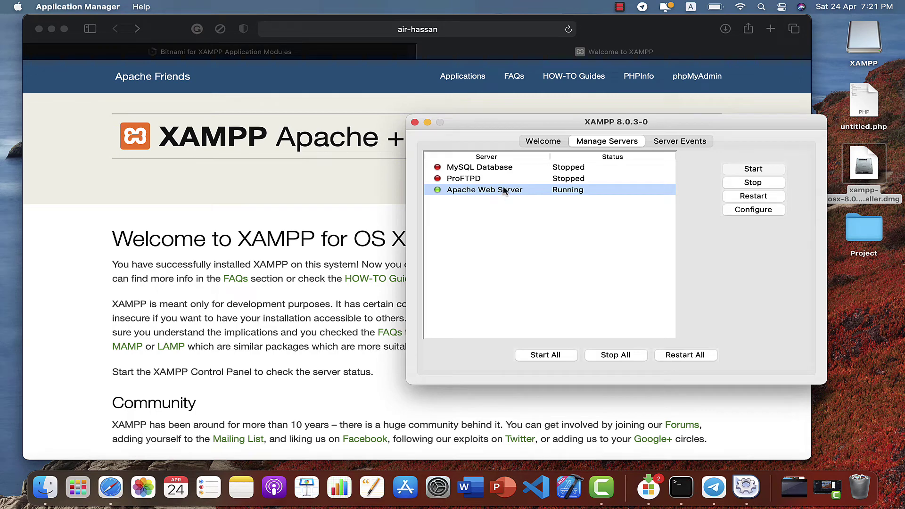
pyautogui.click(584, 169)
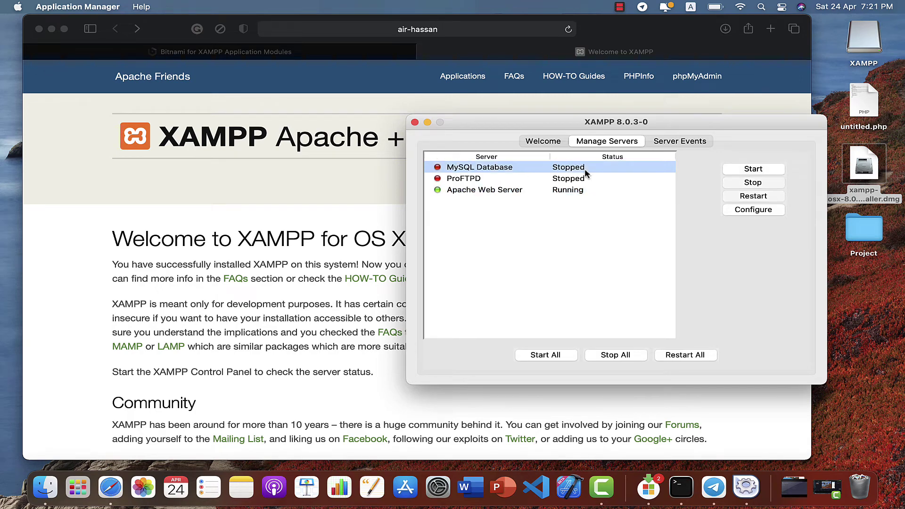
pyautogui.click(745, 170)
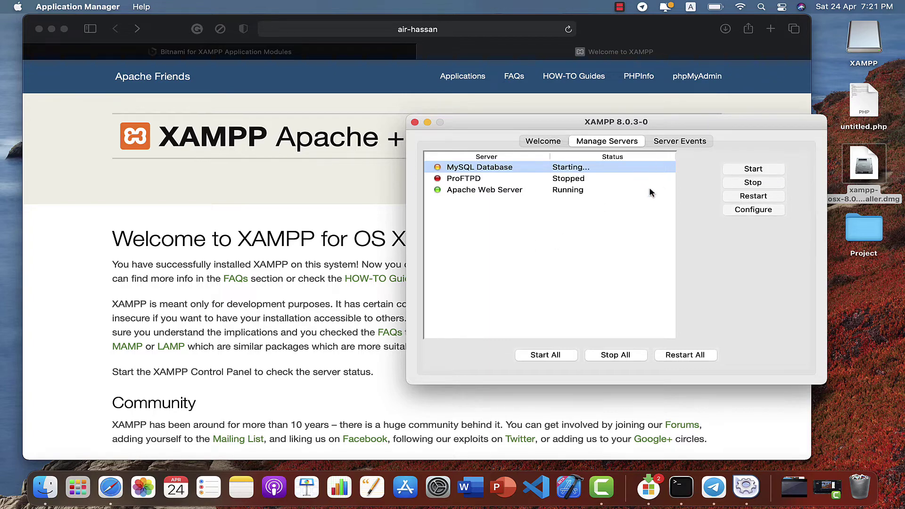
pyautogui.click(276, 197)
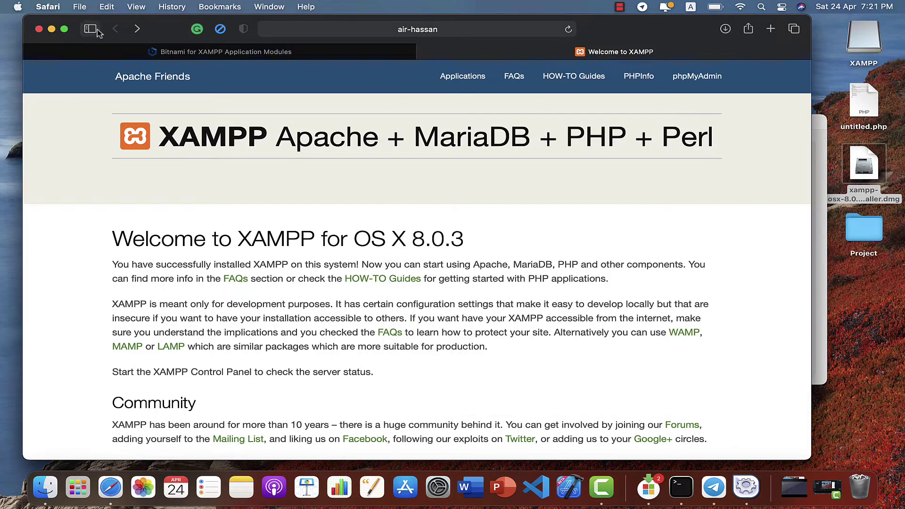
# Reload the XAMPP welcome page, follow the phpMyAdmin link, and start Apache.
pyautogui.click(569, 30)
pyautogui.click(700, 83)
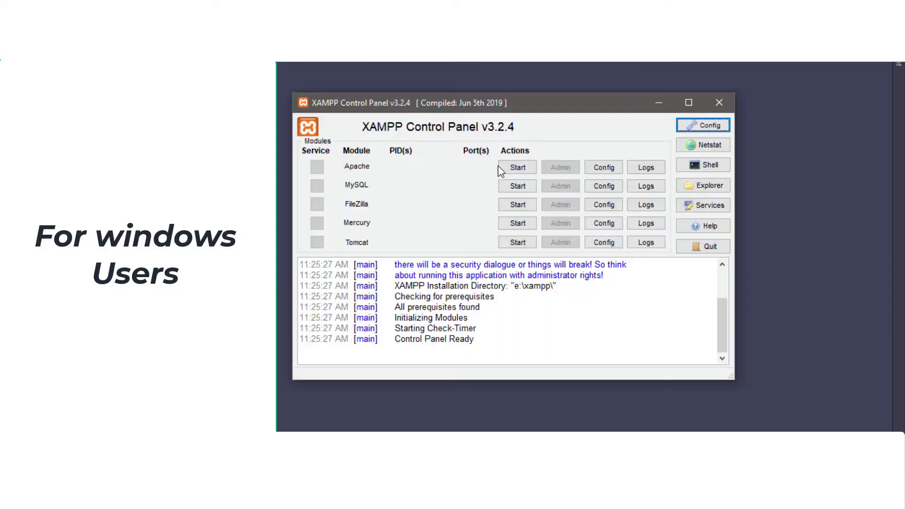
pyautogui.click(519, 168)
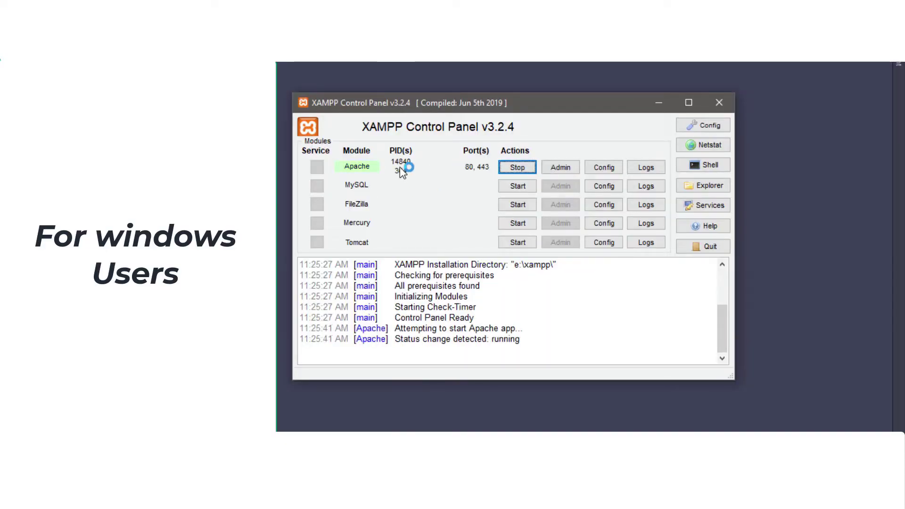
# Start MySQL, open the localhost XAMPP dashboard, and close the Bitnami tab.
pyautogui.click(517, 187)
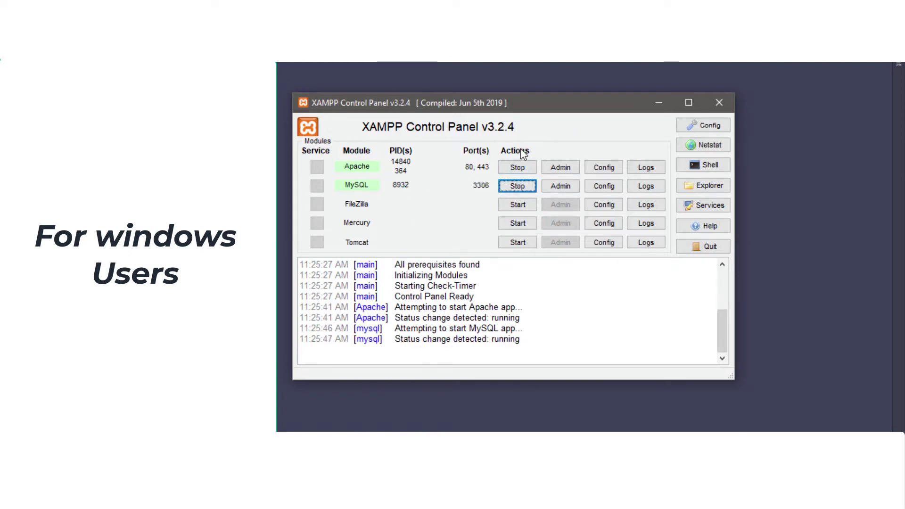
pyautogui.click(558, 169)
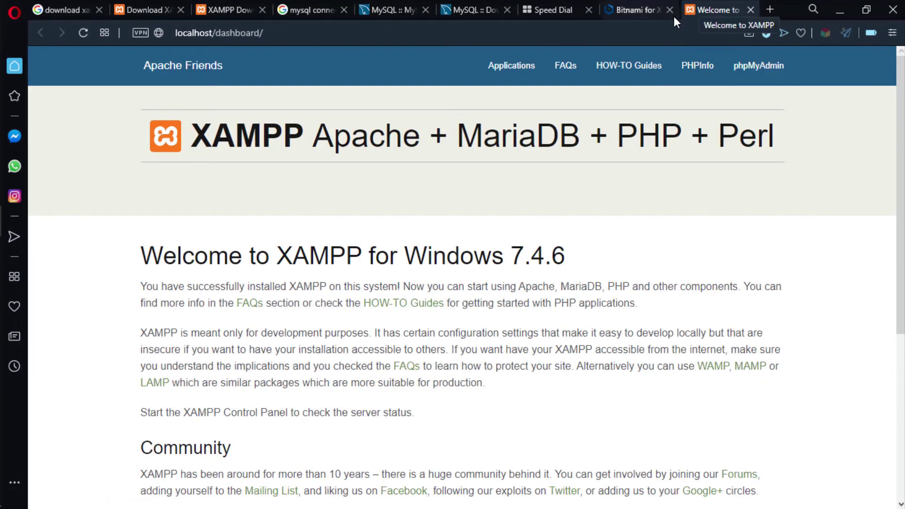
pyautogui.middleClick(601, 10)
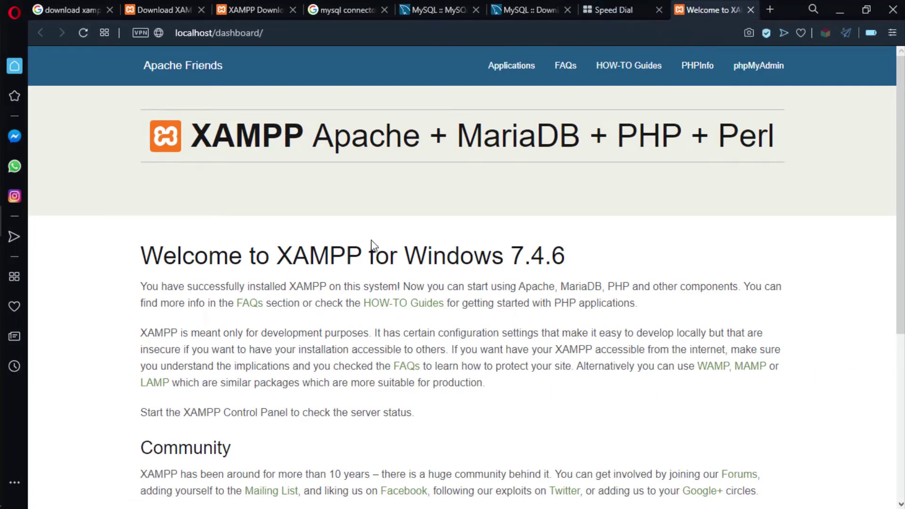
# Highlight the localhost/dashboard/ address, then open phpMyAdmin from the navigation bar.
pyautogui.click(312, 32)
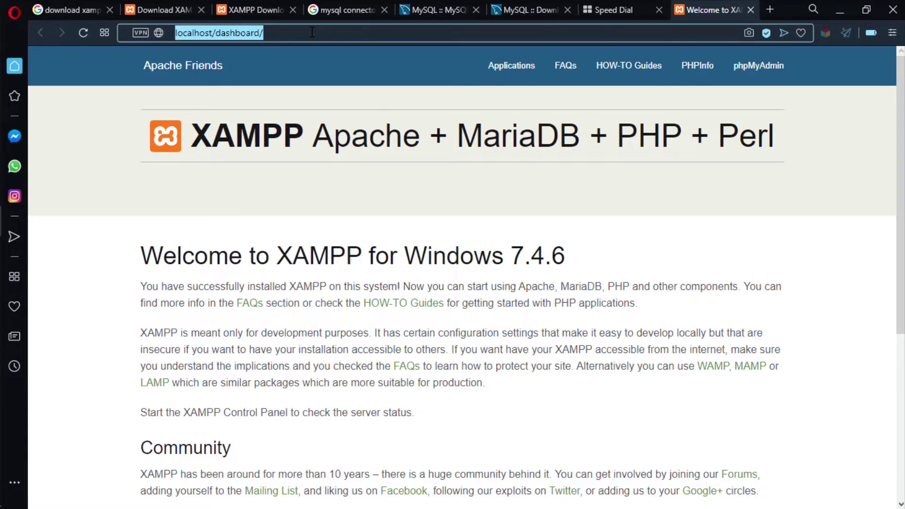
pyautogui.click(307, 32)
pyautogui.moveTo(283, 32); pyautogui.dragTo(178, 32)
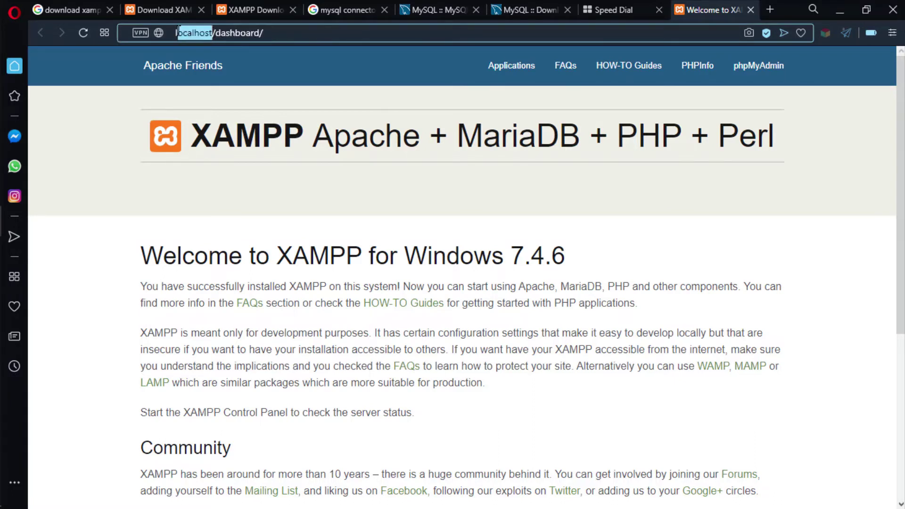
pyautogui.click(382, 108)
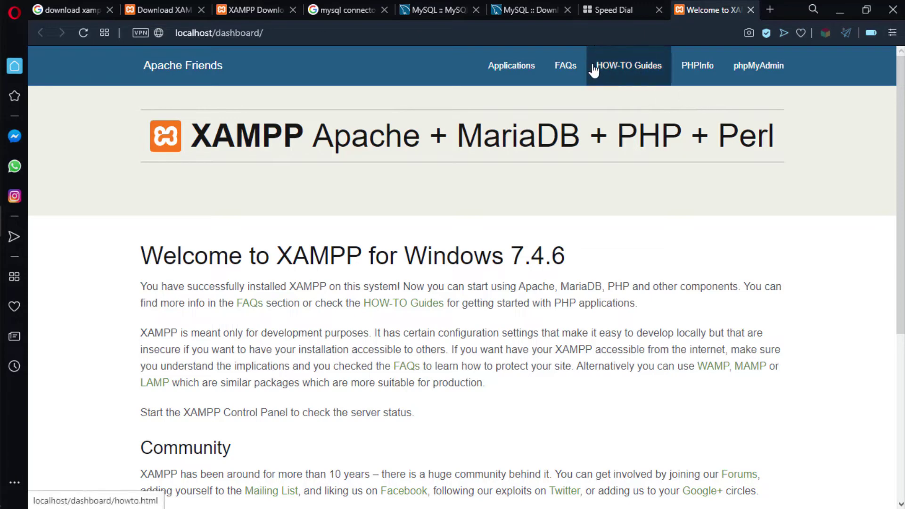
pyautogui.click(766, 75)
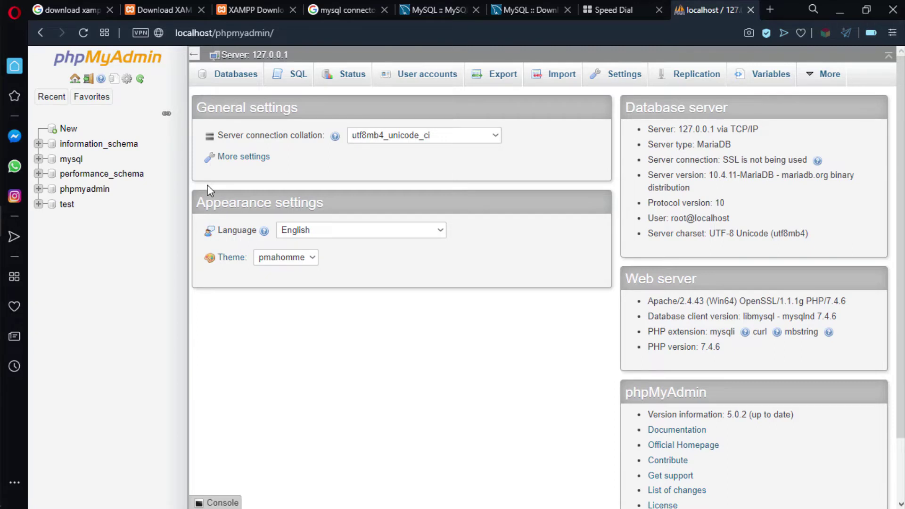
# Create an empty database called 'student' from the New page.
pyautogui.click(67, 131)
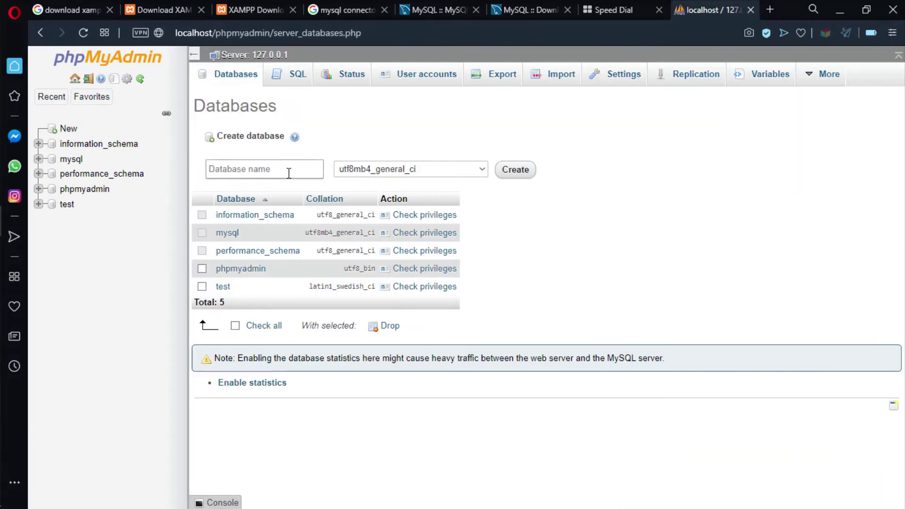
pyautogui.click(241, 173)
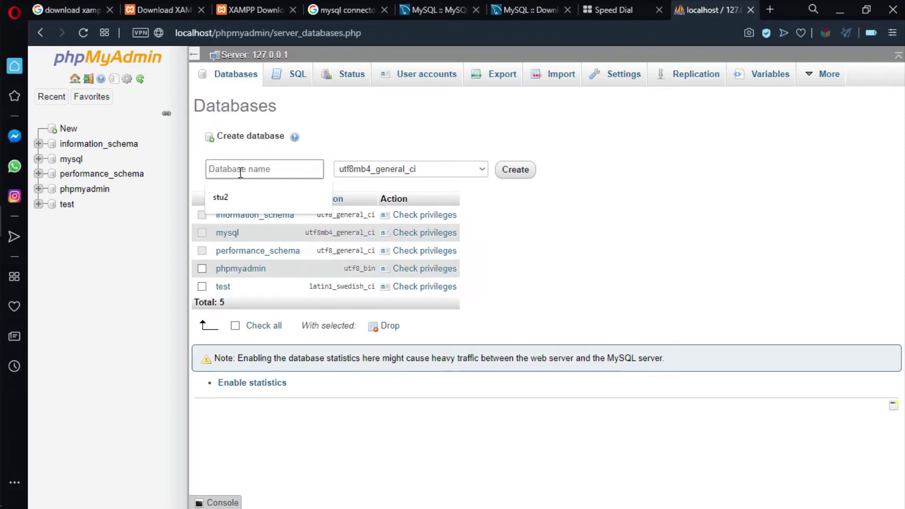
pyautogui.write('student')
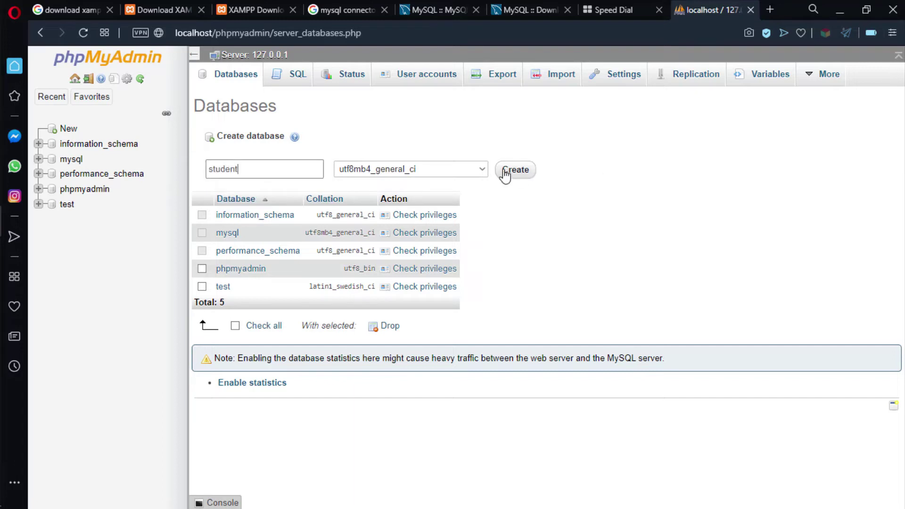
pyautogui.click(518, 175)
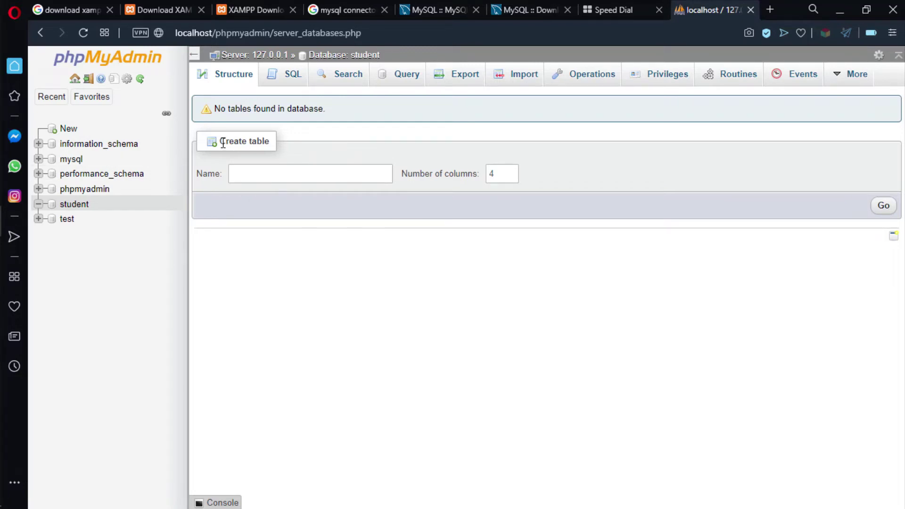
# Start a table named 'info' in the student database with 4 columns.
pyautogui.moveTo(220, 141); pyautogui.dragTo(271, 140)
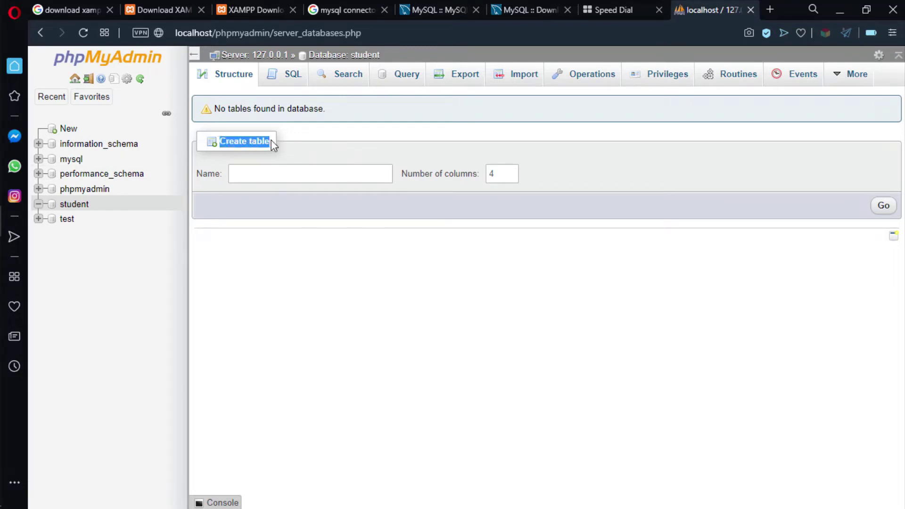
pyautogui.click(309, 144)
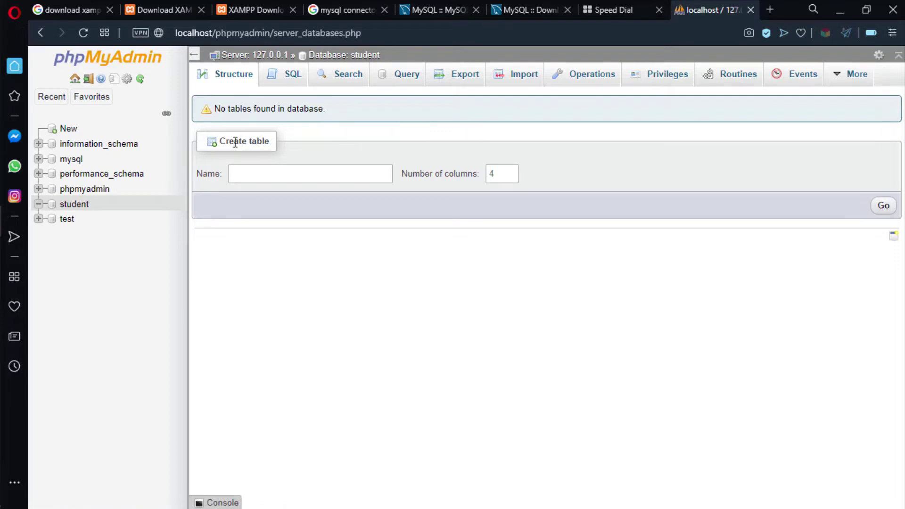
pyautogui.click(257, 175)
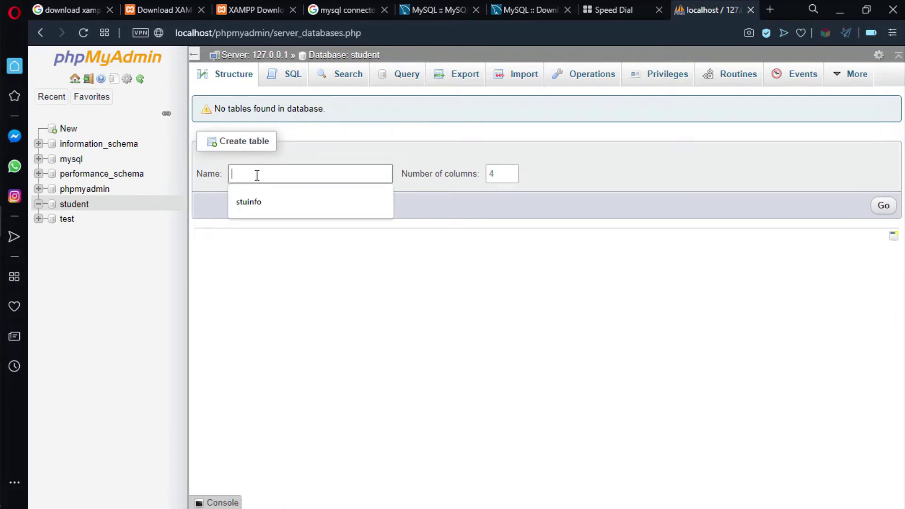
pyautogui.write('info')
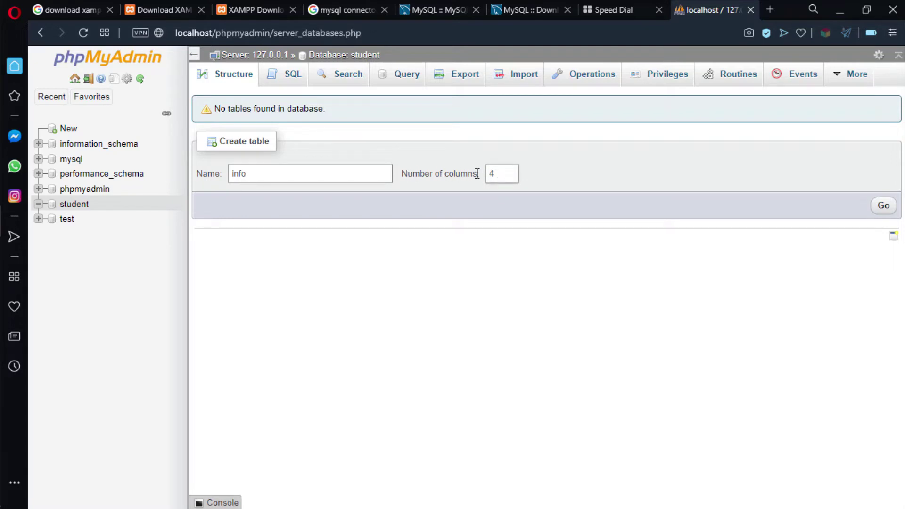
pyautogui.click(511, 171)
pyautogui.click(511, 178)
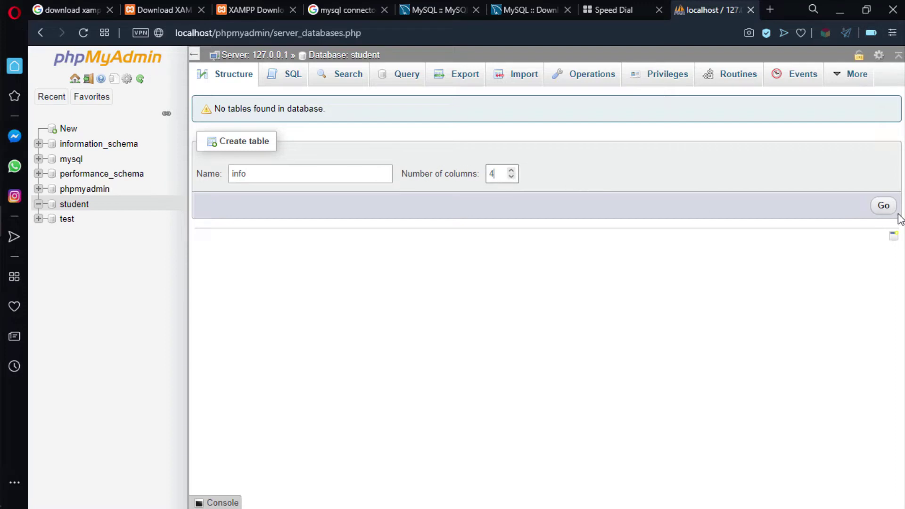
pyautogui.click(883, 208)
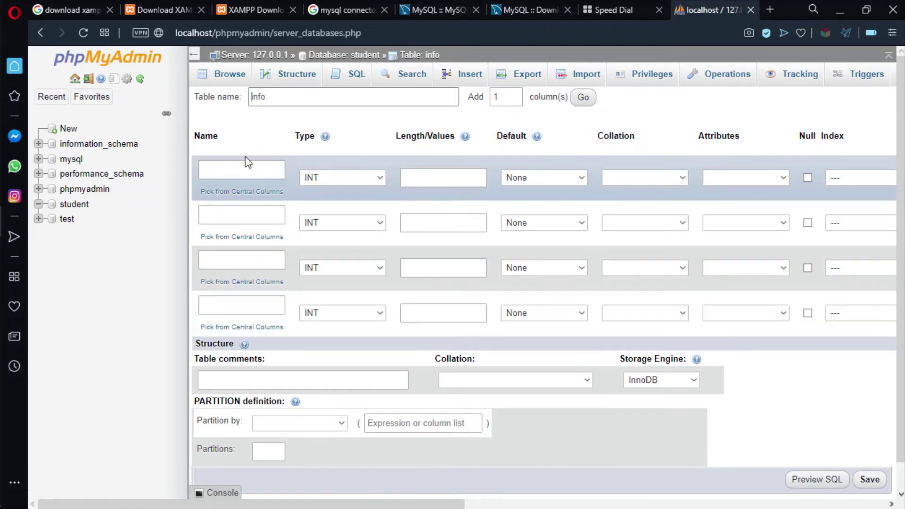
# Name the four columns id, firstName, lastName and city.
pyautogui.click(231, 171)
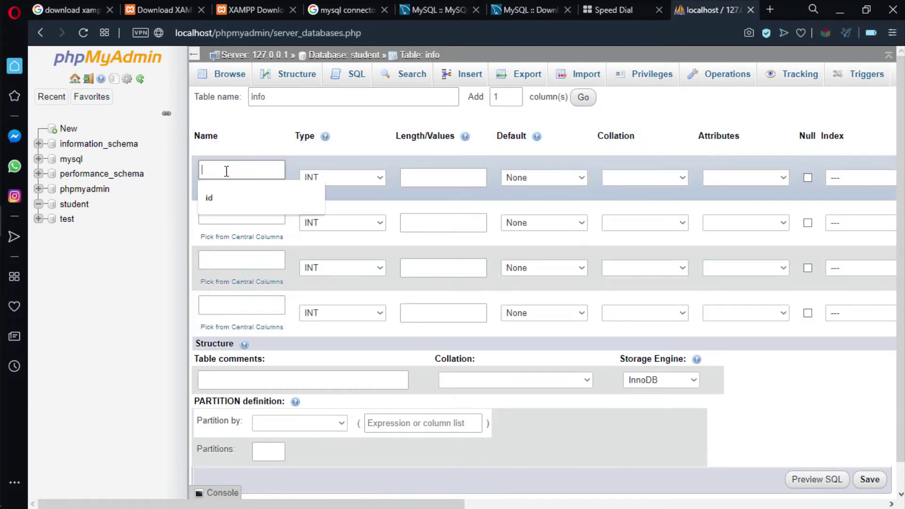
pyautogui.write('id')
pyautogui.click(213, 214)
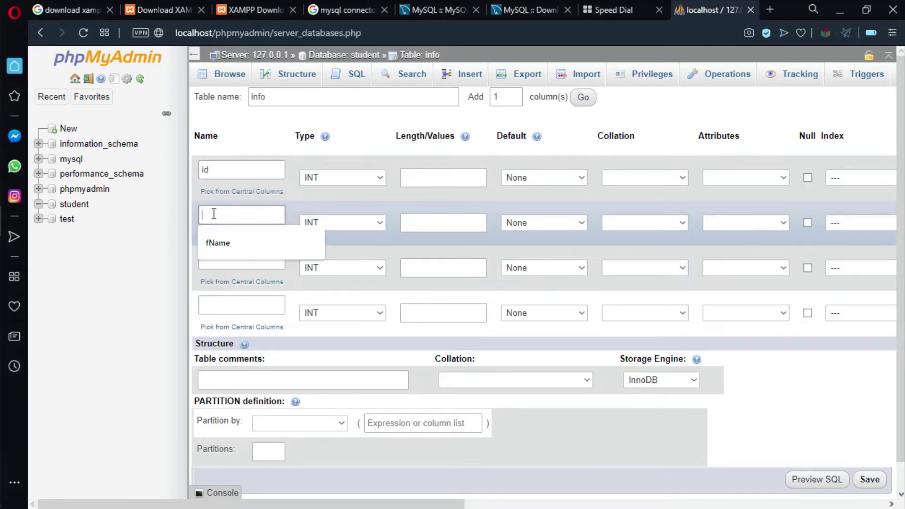
pyautogui.click(220, 247)
pyautogui.click(226, 267)
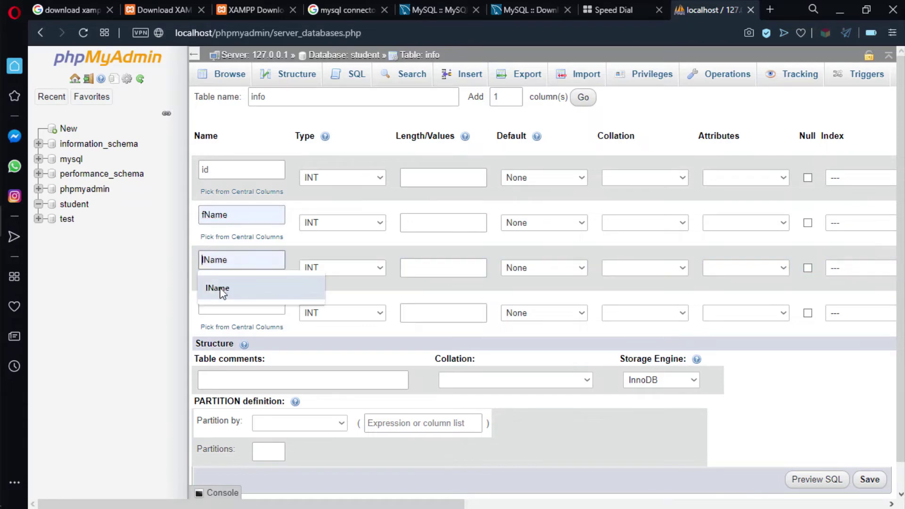
pyautogui.click(220, 289)
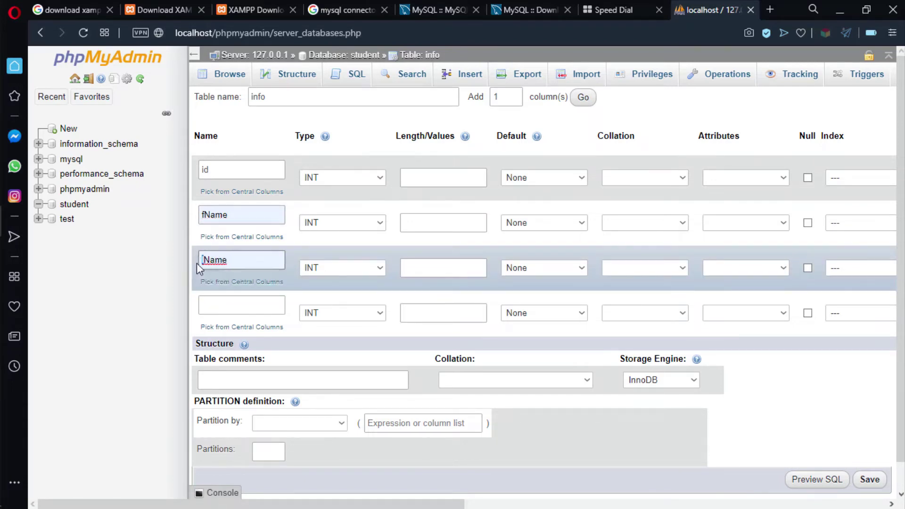
pyautogui.write('ast')
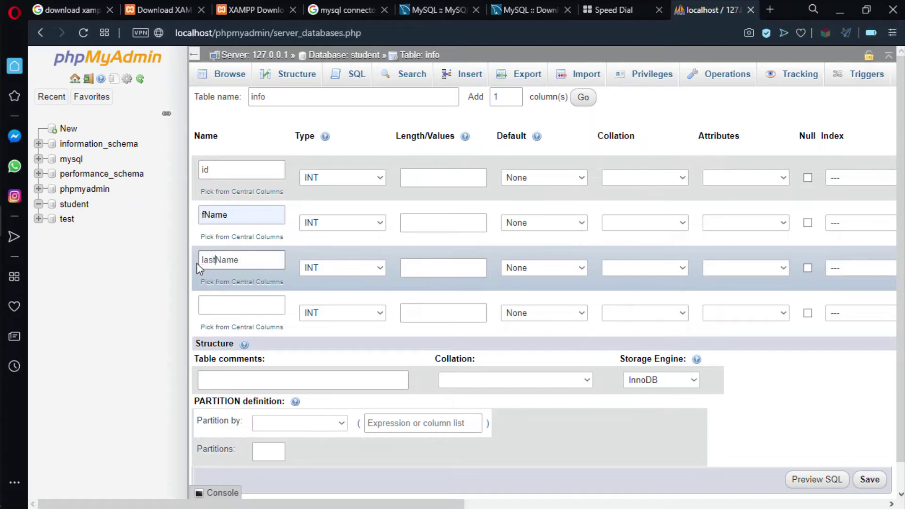
pyautogui.click(207, 215)
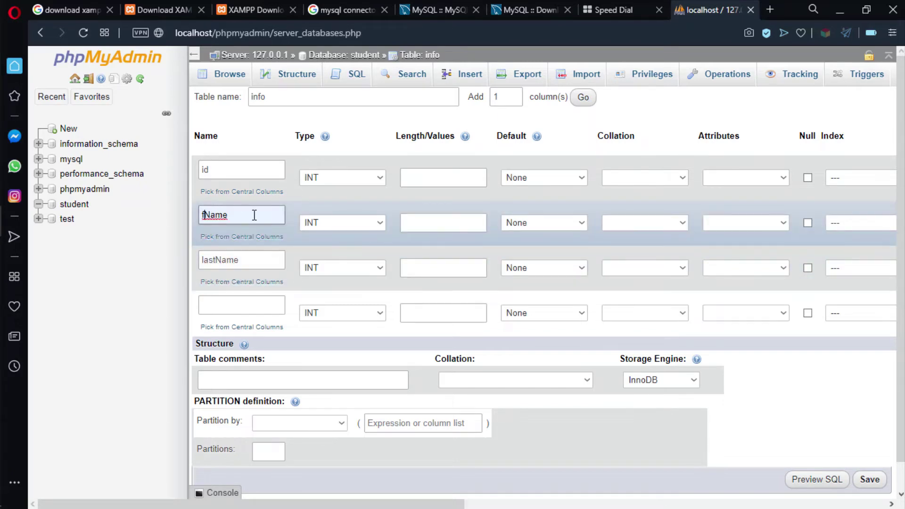
pyautogui.write('irst')
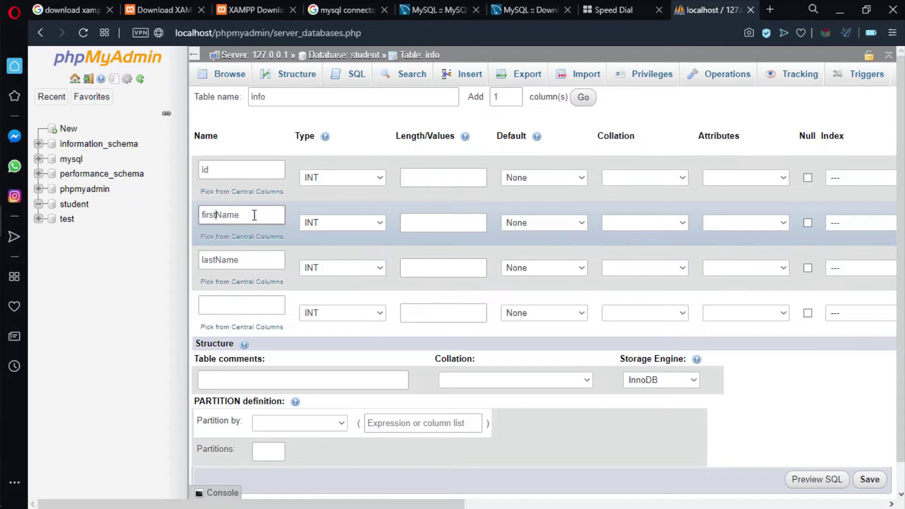
pyautogui.click(221, 306)
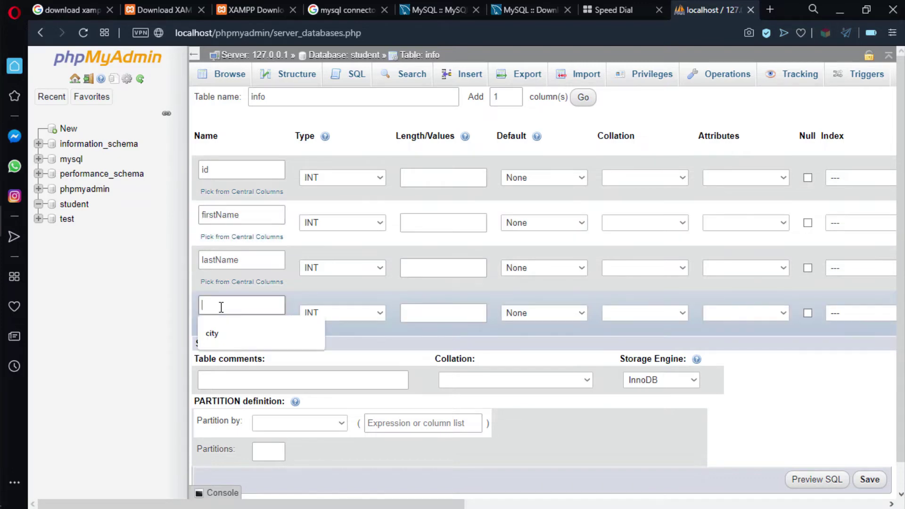
pyautogui.click(219, 332)
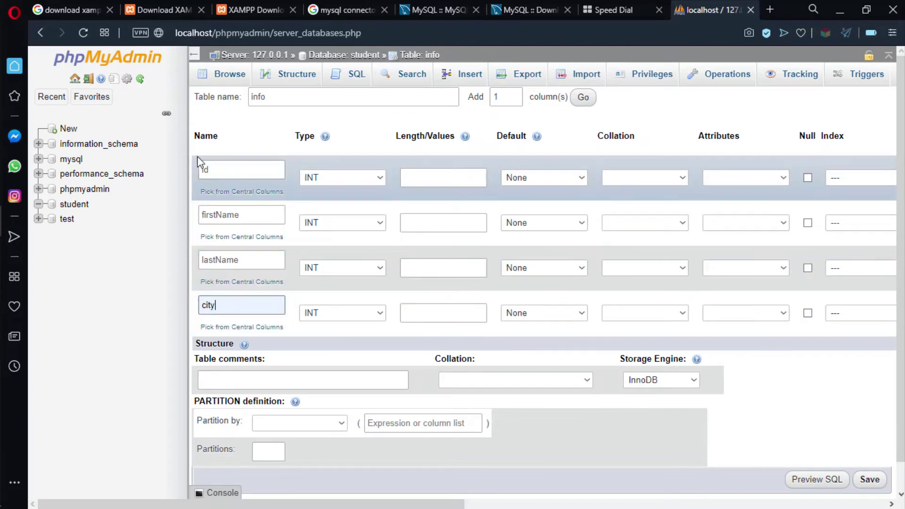
# Keep id as an INT column and bring up firstName's data type choices.
pyautogui.click(368, 178)
pyautogui.click(367, 178)
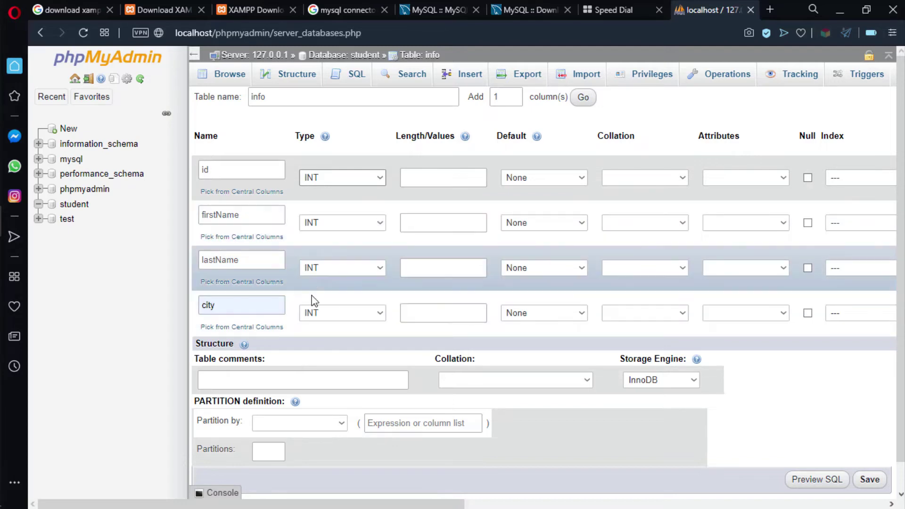
pyautogui.click(366, 223)
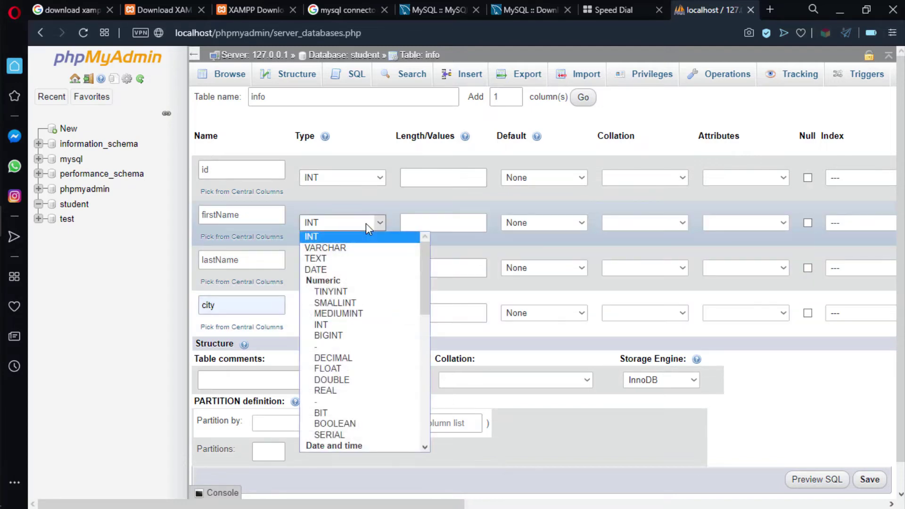
# Make firstName, lastName and city VARCHAR columns and try saving the table.
pyautogui.click(316, 249)
pyautogui.click(366, 267)
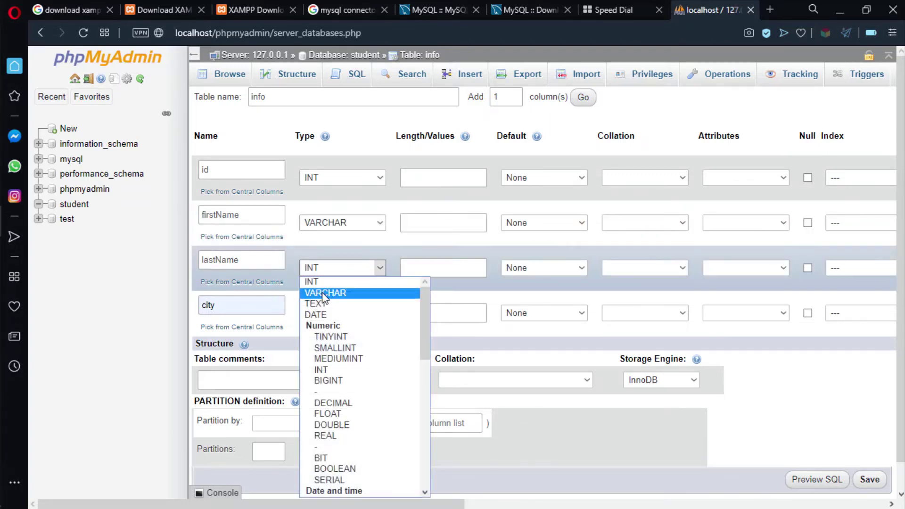
pyautogui.click(330, 289)
pyautogui.click(359, 313)
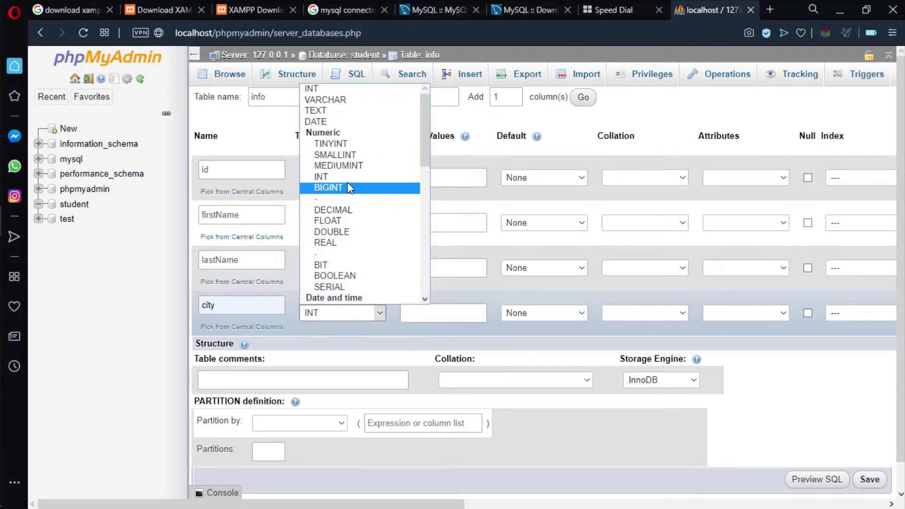
pyautogui.click(338, 99)
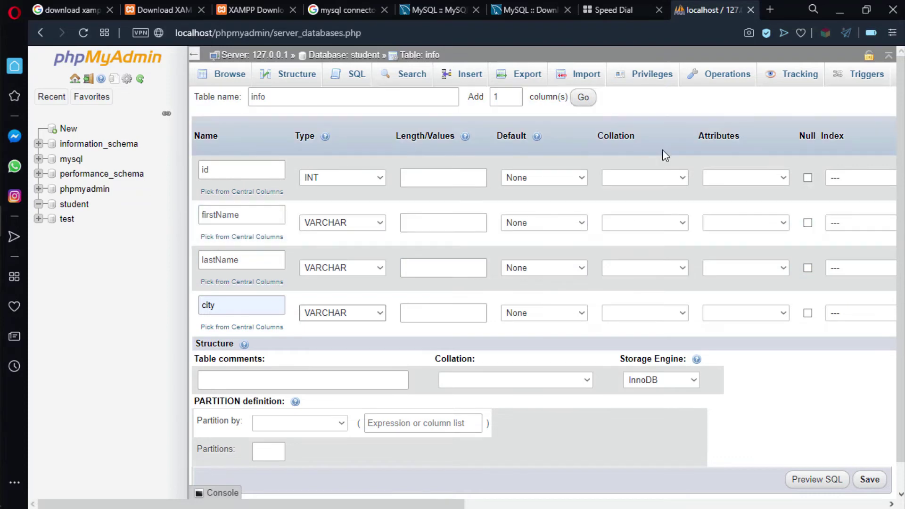
pyautogui.scroll(-2, 801, 330)
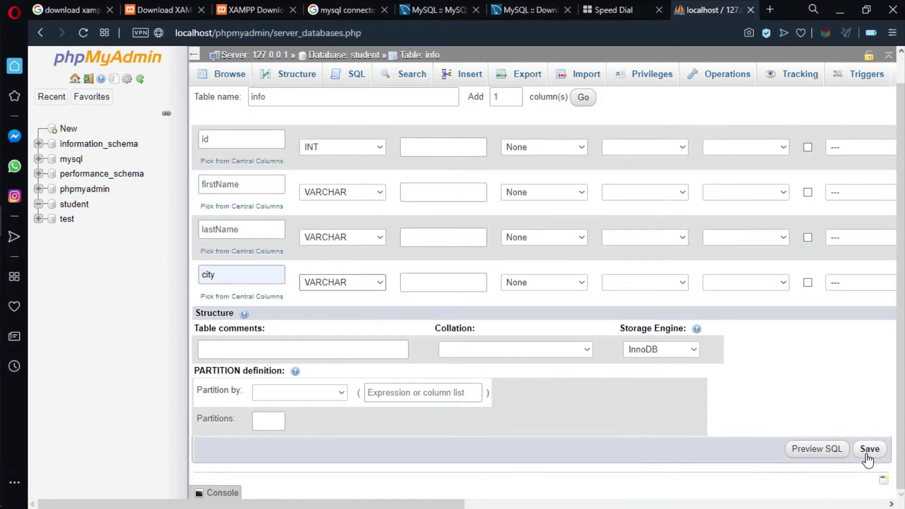
pyautogui.click(870, 448)
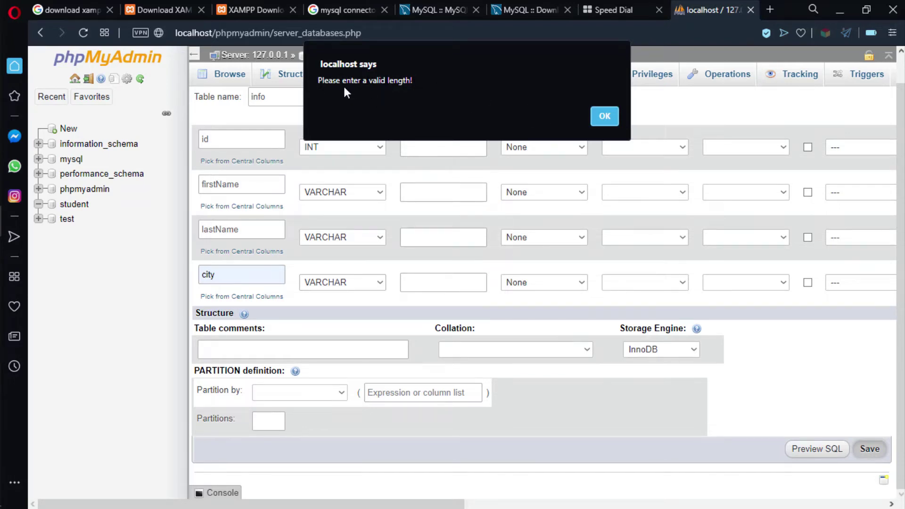
# Dismiss the missing-length warning and enter a length for the id column.
pyautogui.click(601, 115)
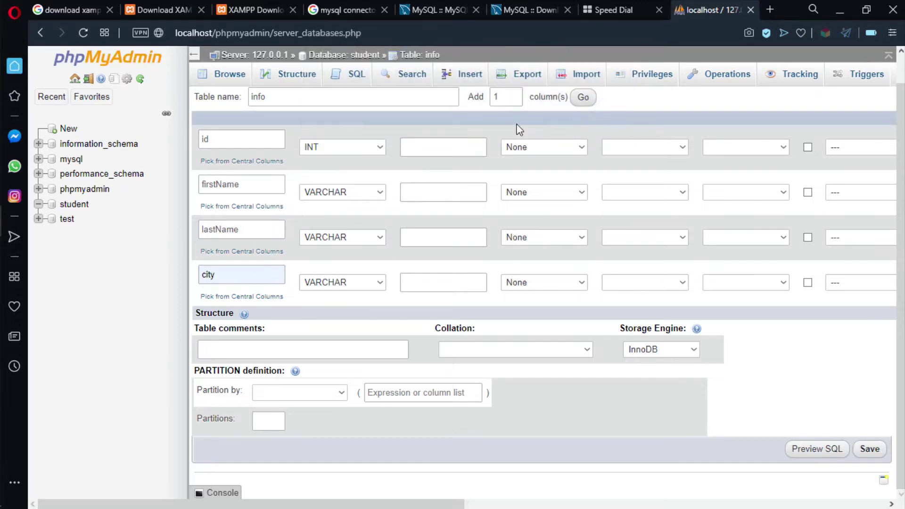
pyautogui.click(420, 145)
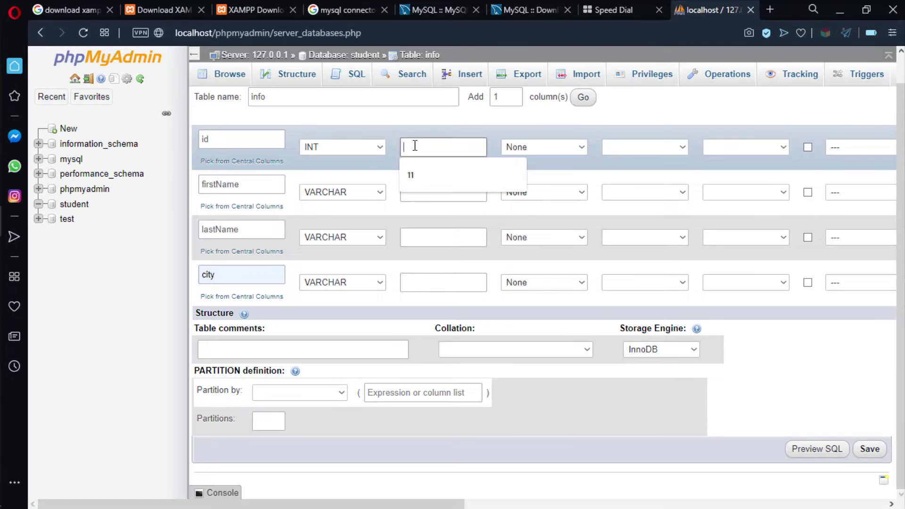
pyautogui.write('11')
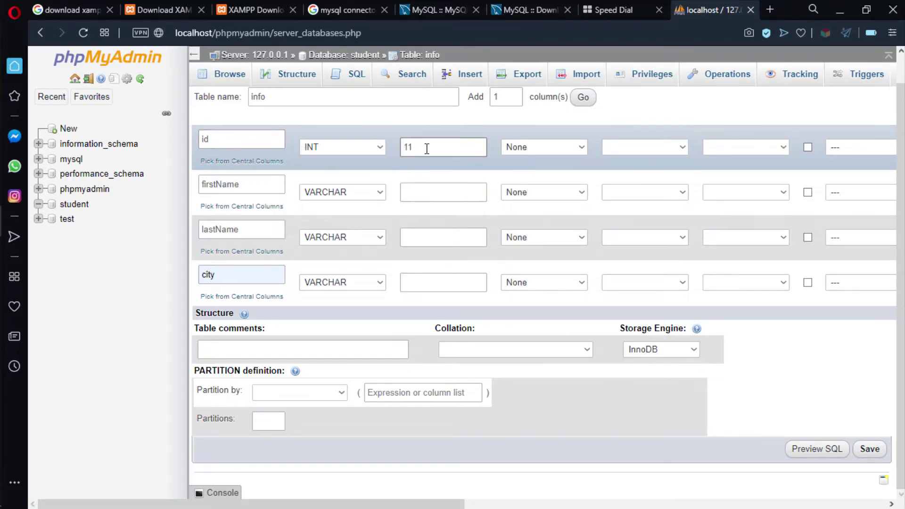
pyautogui.doubleClick(418, 146)
pyautogui.moveTo(218, 138); pyautogui.dragTo(196, 136)
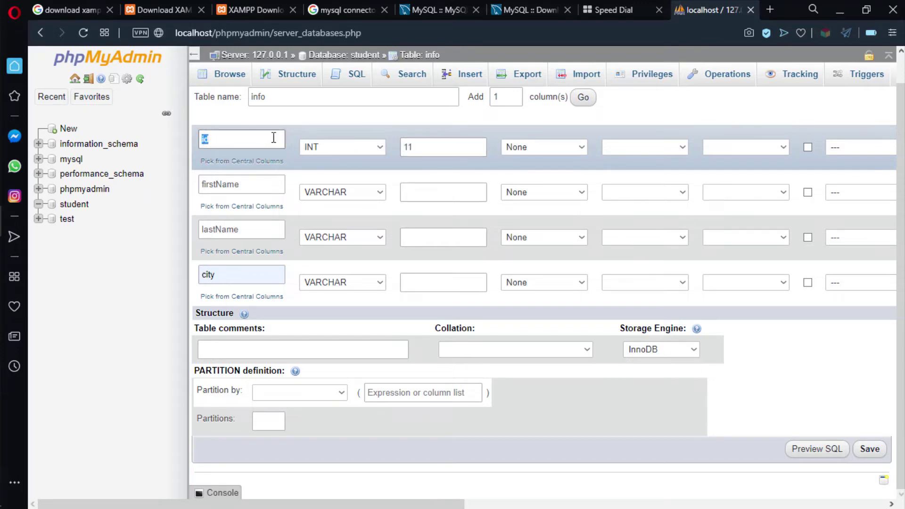
pyautogui.moveTo(419, 146); pyautogui.dragTo(404, 146)
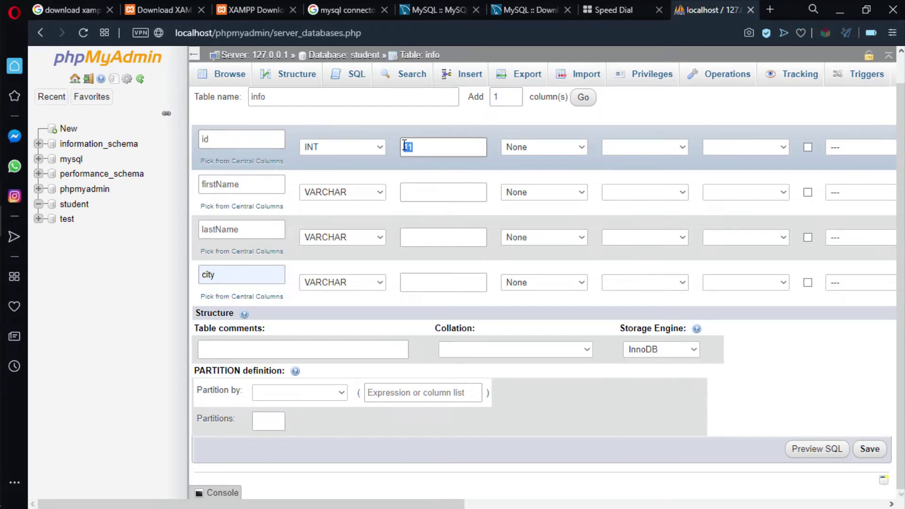
pyautogui.write('8')
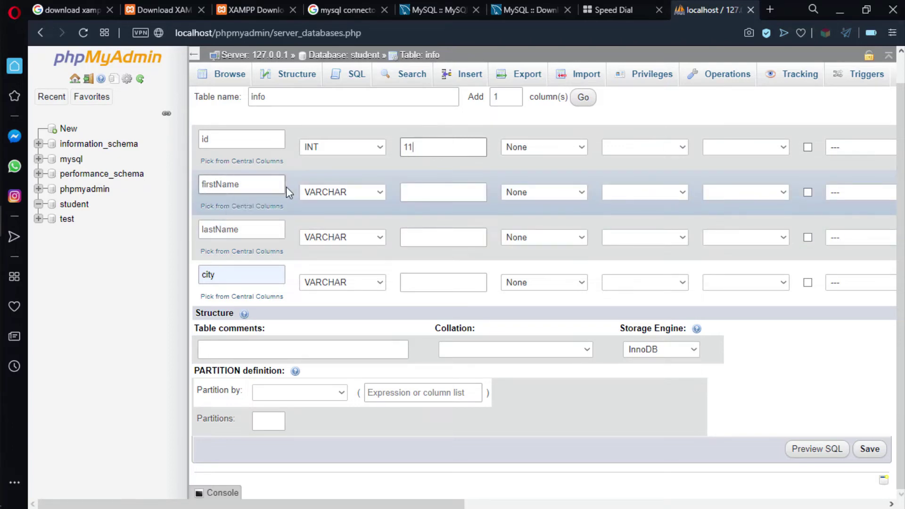
# Give firstName and lastName length 40 and city length 30, then save the table.
pyautogui.click(421, 192)
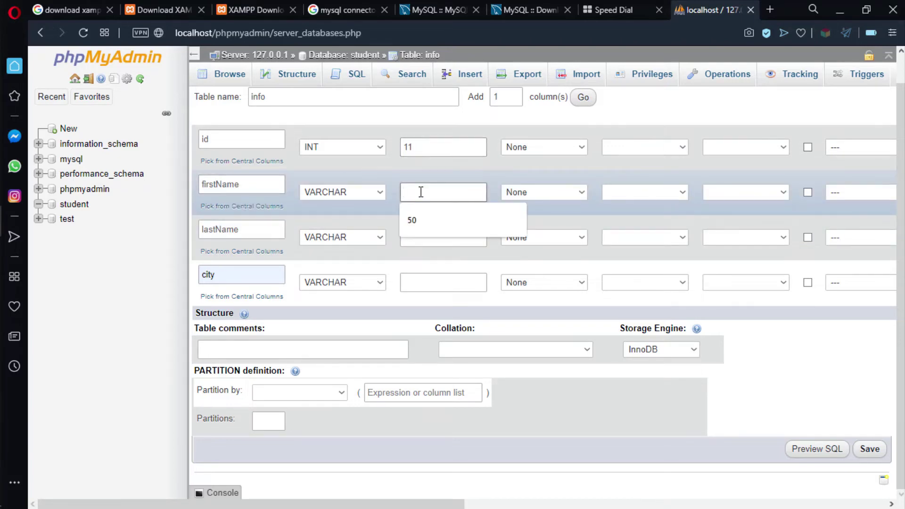
pyautogui.write('40')
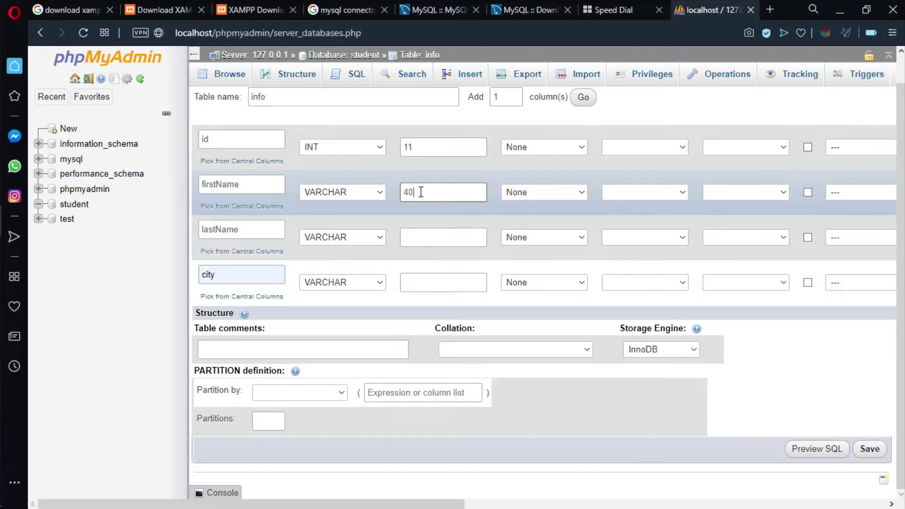
pyautogui.click(413, 237)
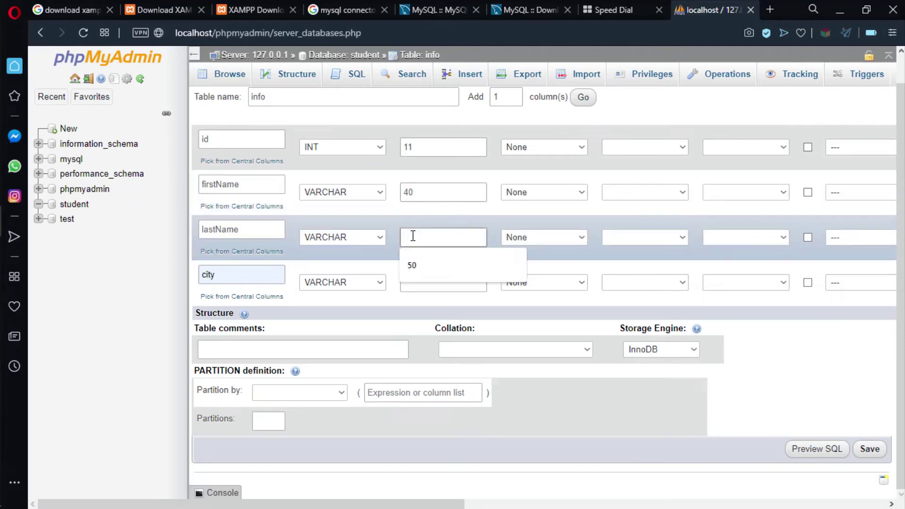
pyautogui.write('40')
pyautogui.click(423, 282)
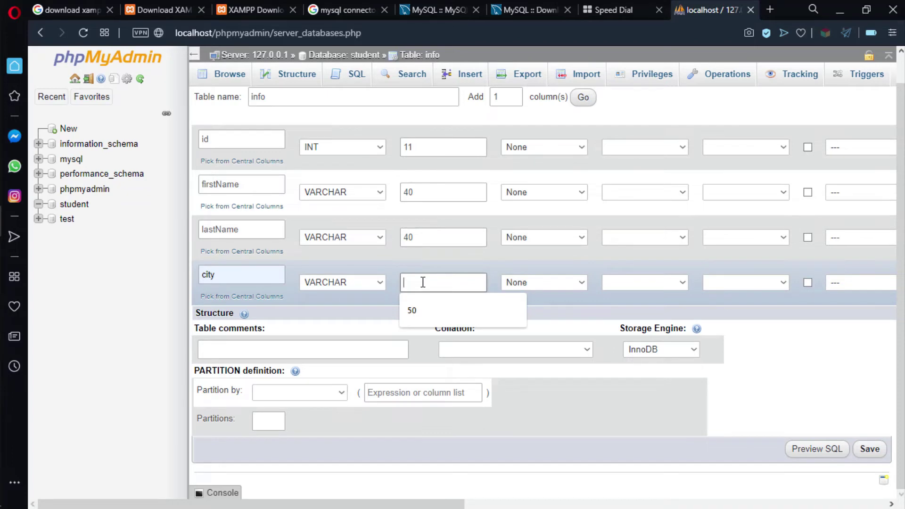
pyautogui.write('30')
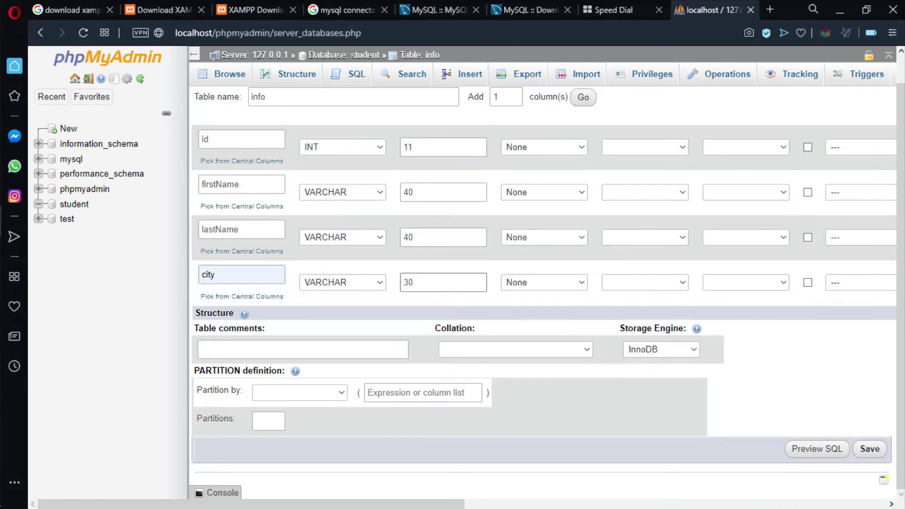
pyautogui.press('Return')
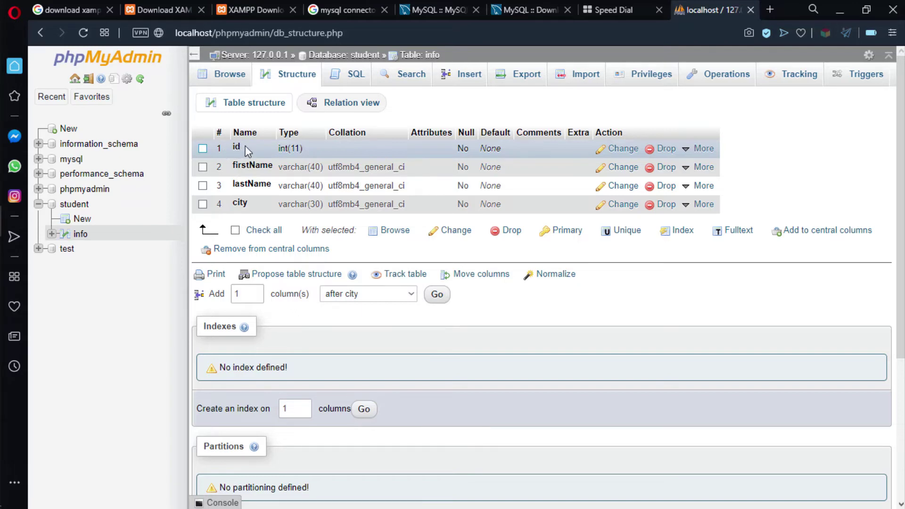
# Bring up the Add index form for one column of the info table.
pyautogui.scroll(-1, 546, 283)
pyautogui.scroll(1, 547, 283)
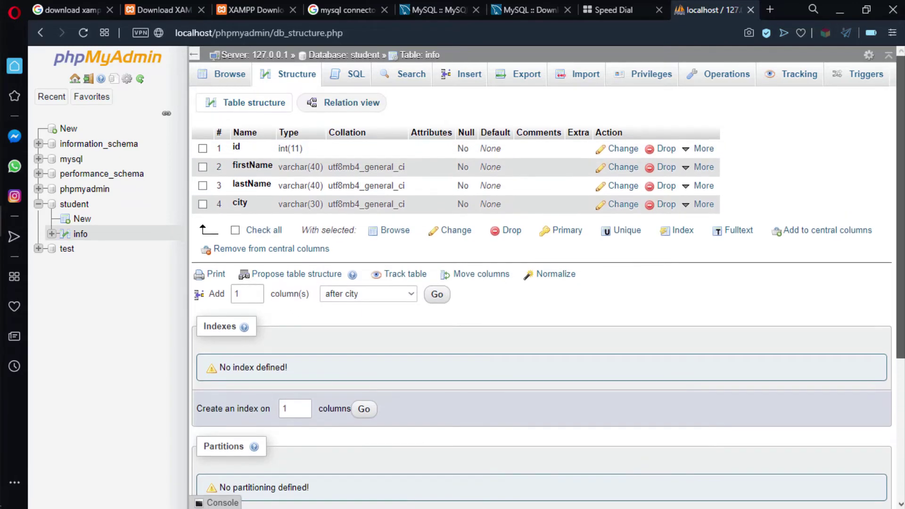
pyautogui.scroll(-3, 253, 319)
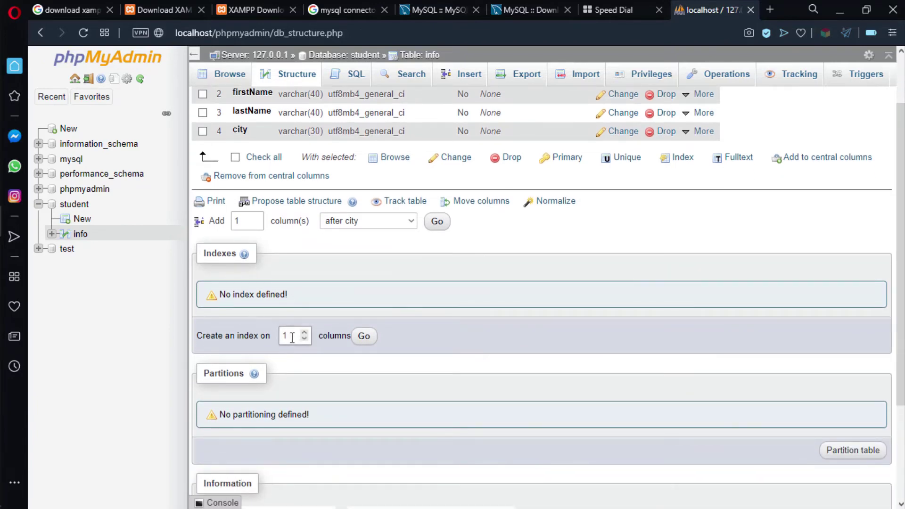
pyautogui.click(365, 342)
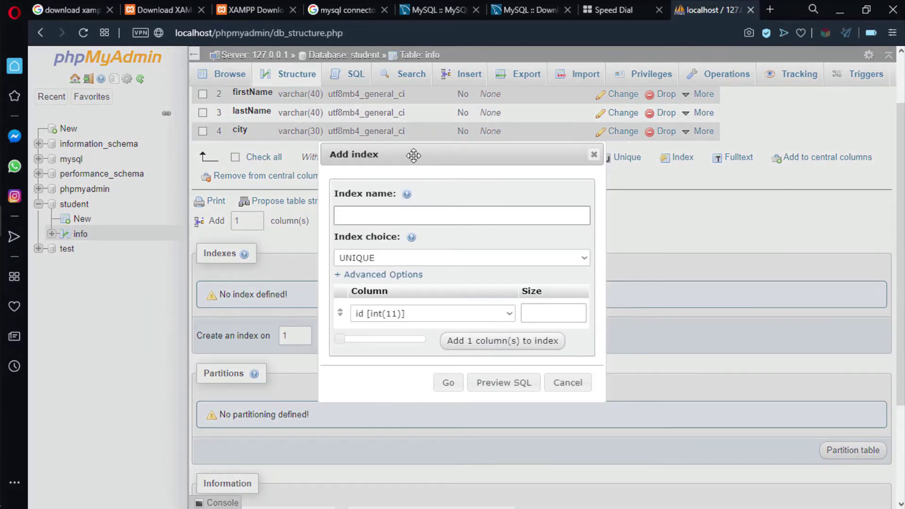
# Create a PRIMARY index on the id column.
pyautogui.click(505, 314)
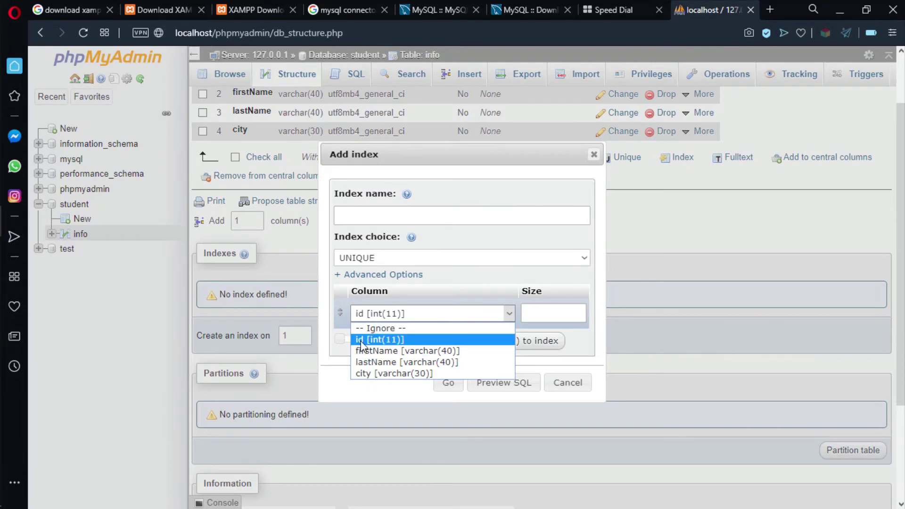
pyautogui.click(374, 339)
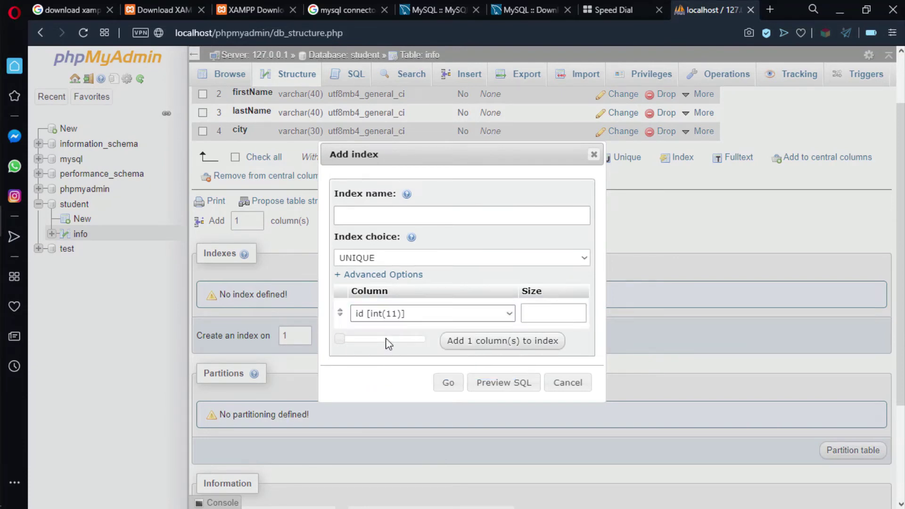
pyautogui.click(382, 261)
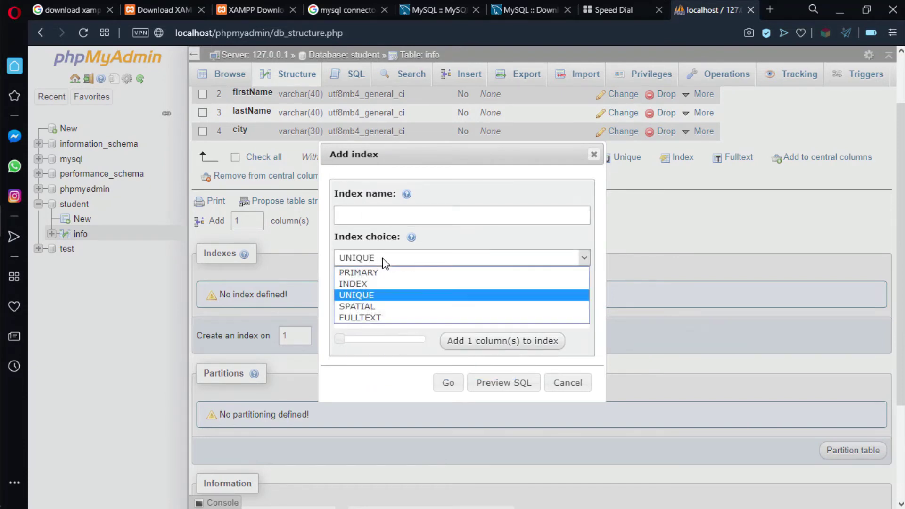
pyautogui.click(362, 274)
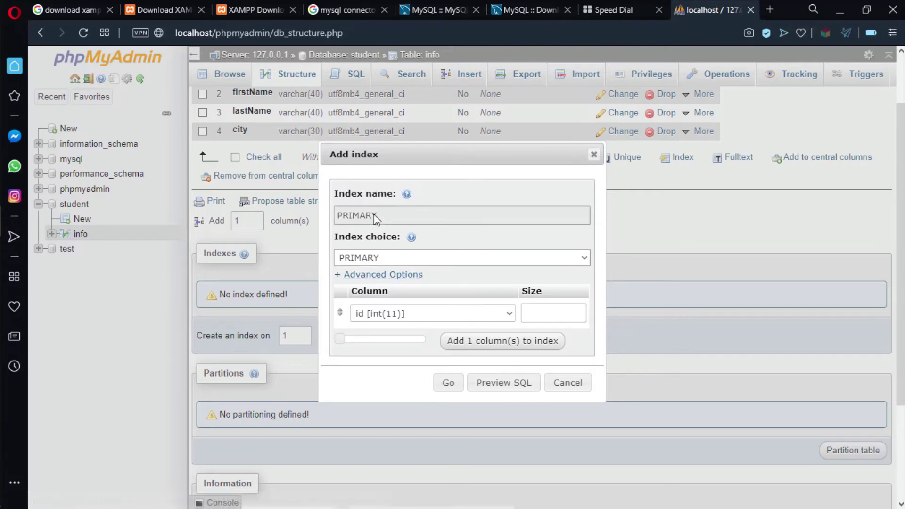
pyautogui.click(449, 383)
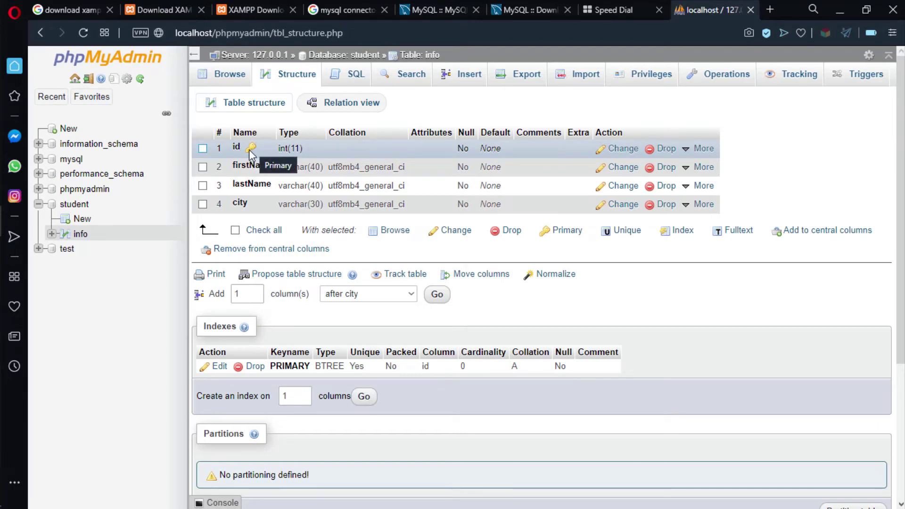
# Browse the empty info table and expand its columns in the navigation tree.
pyautogui.click(74, 204)
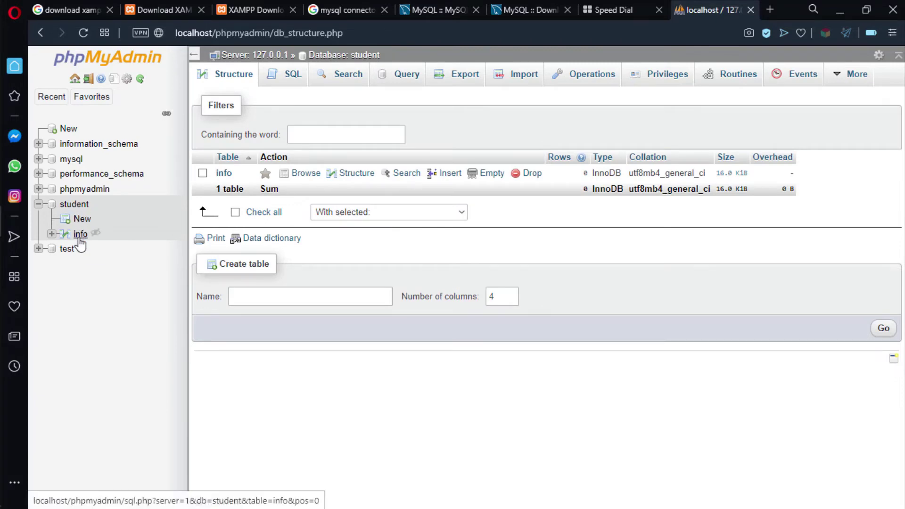
pyautogui.click(79, 235)
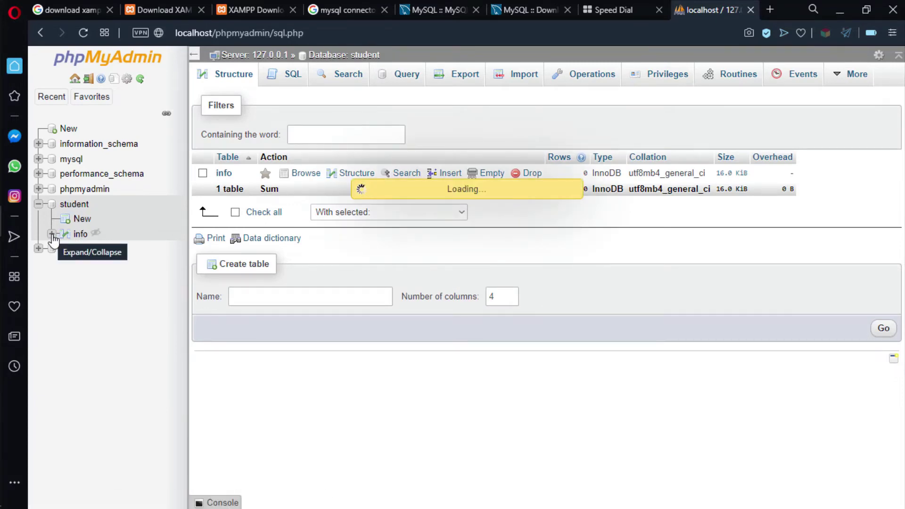
pyautogui.click(52, 234)
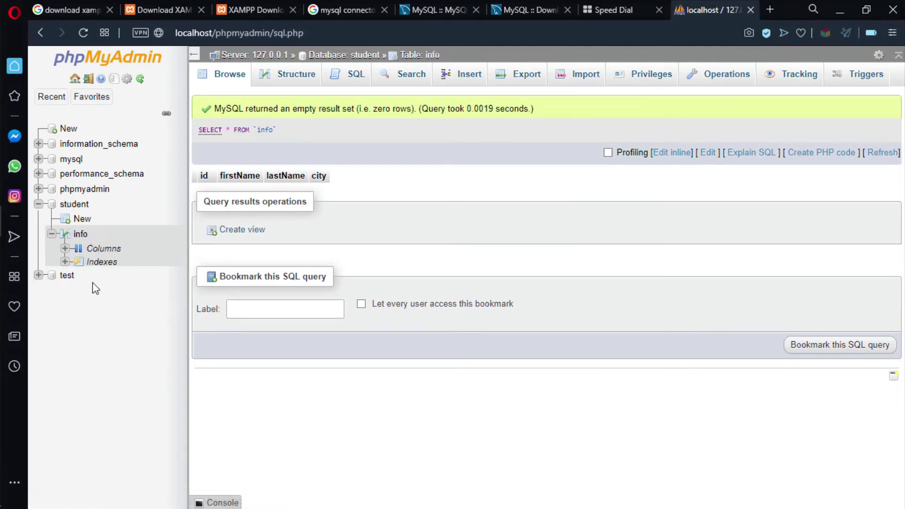
pyautogui.click(66, 249)
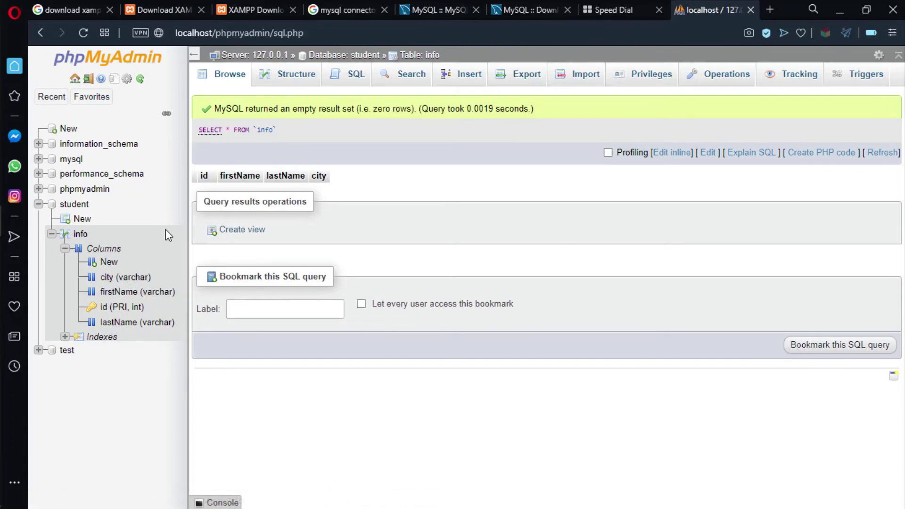
# Insert a row with id 2, the student's names and city Baghdad, then select the INSERT statement.
pyautogui.click(467, 77)
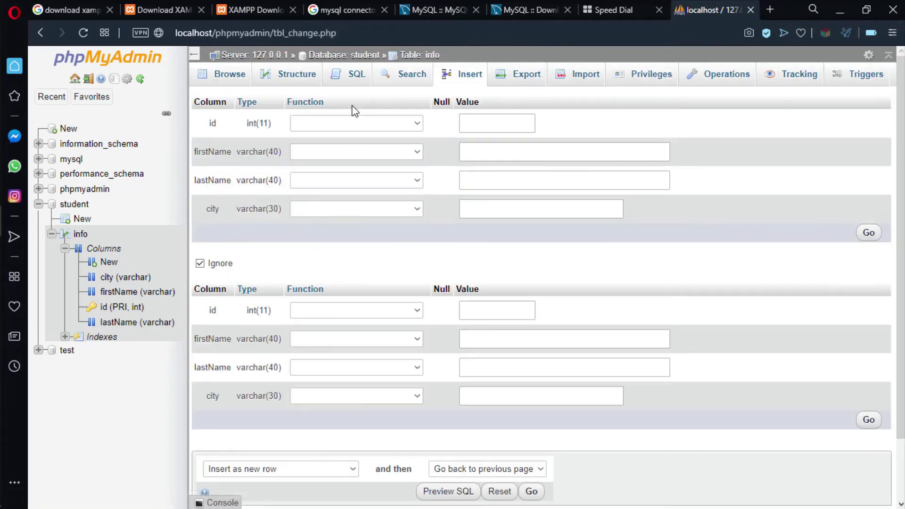
pyautogui.click(478, 123)
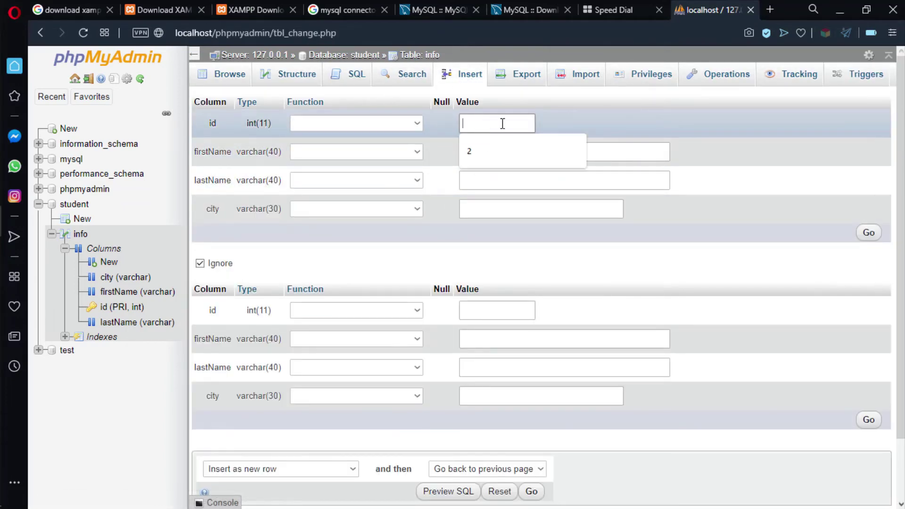
pyautogui.click(504, 159)
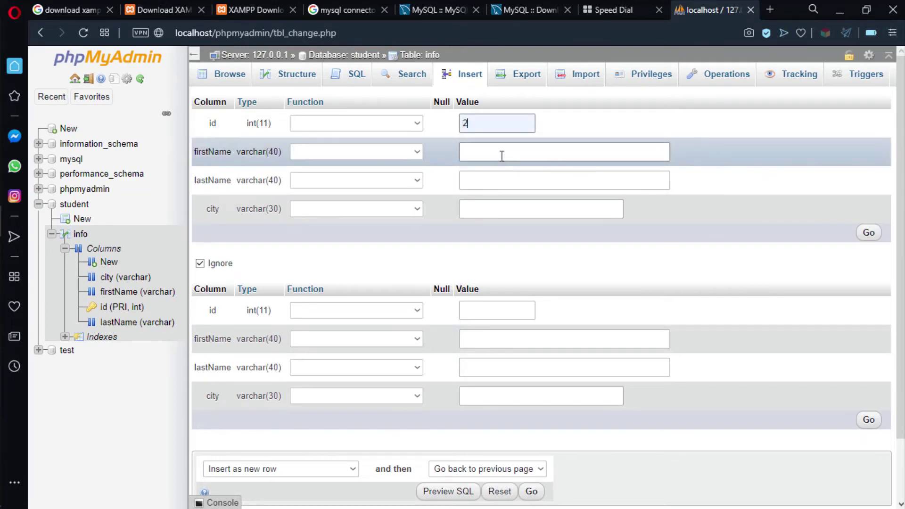
pyautogui.click(494, 154)
pyautogui.click(494, 180)
pyautogui.click(494, 178)
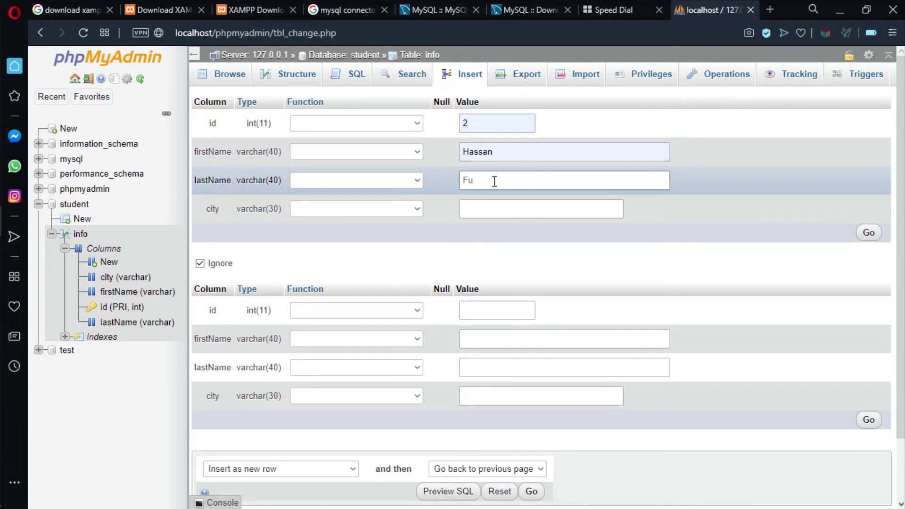
pyautogui.write('Fulaih')
pyautogui.click(468, 206)
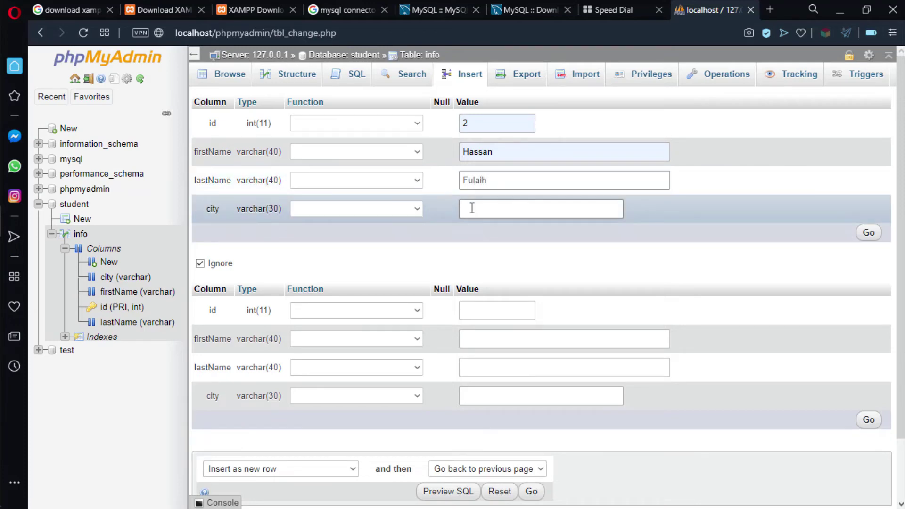
pyautogui.click(472, 208)
pyautogui.click(485, 242)
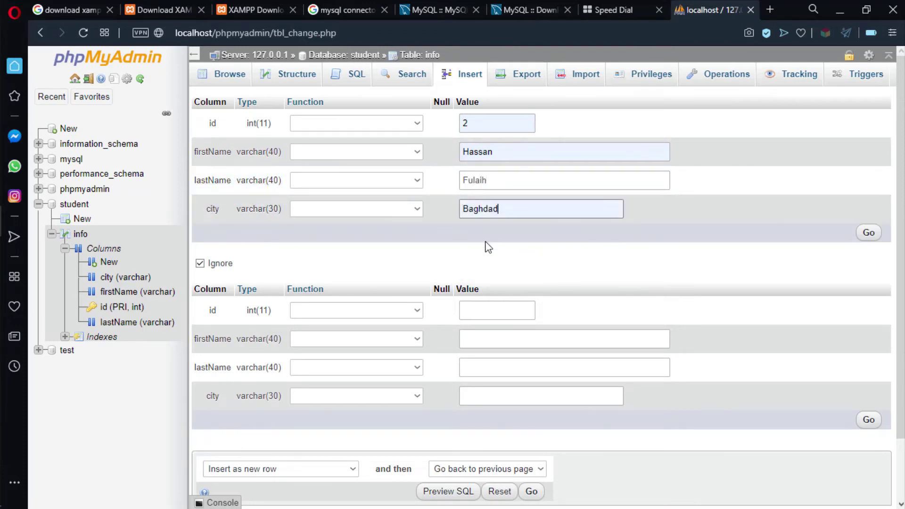
pyautogui.click(870, 234)
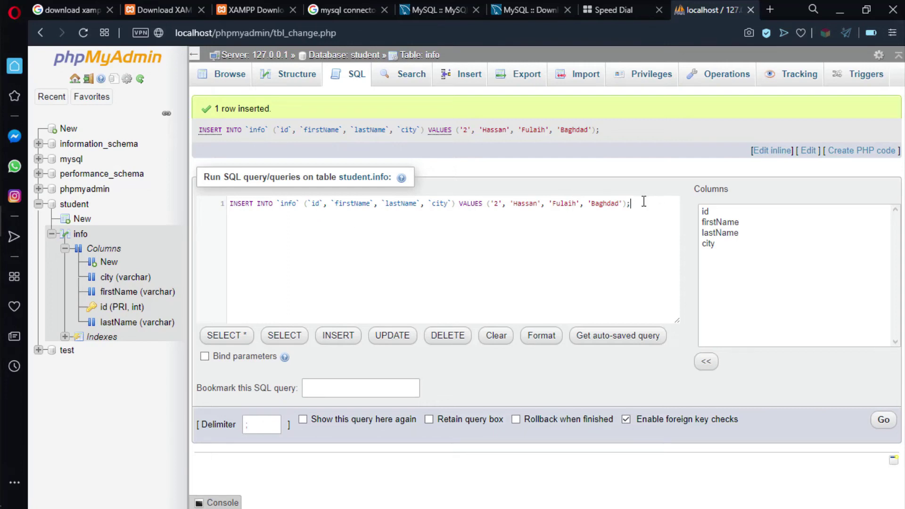
pyautogui.moveTo(643, 201); pyautogui.dragTo(563, 196)
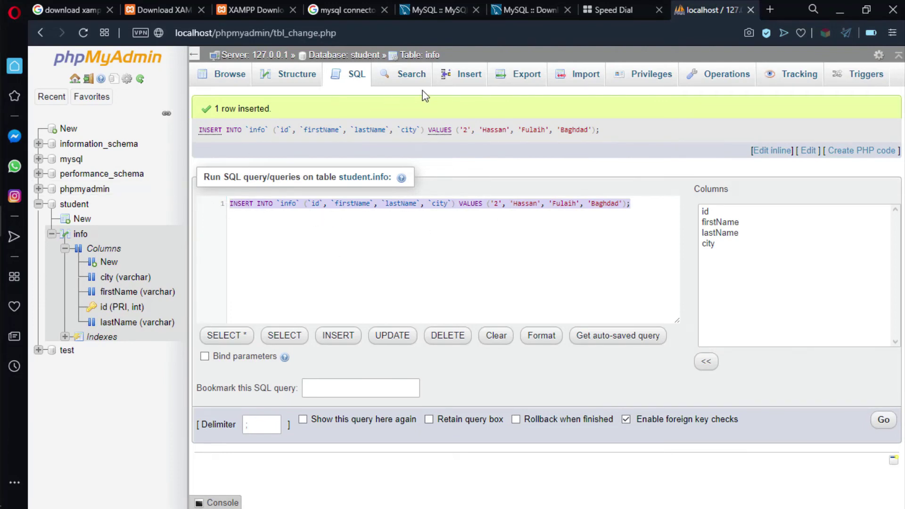
# Insert the id 44 student row with first name, last name and city Basra.
pyautogui.click(465, 74)
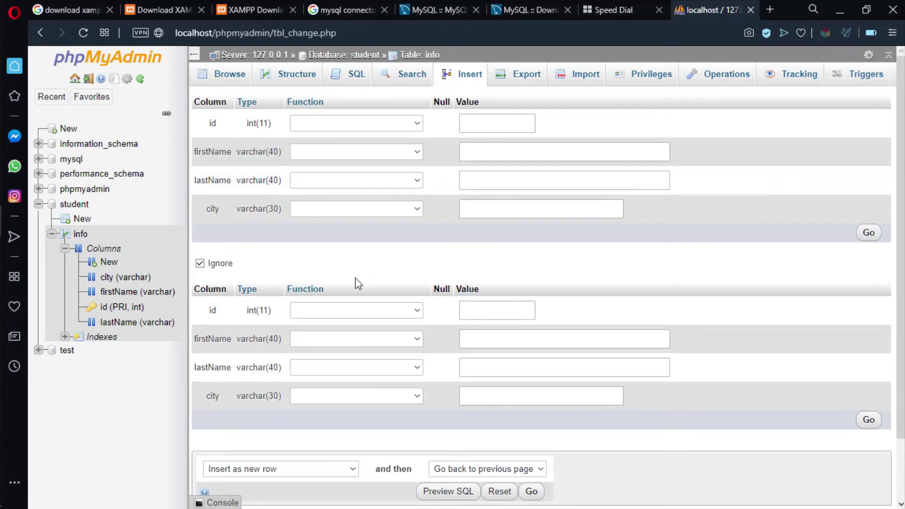
pyautogui.click(498, 124)
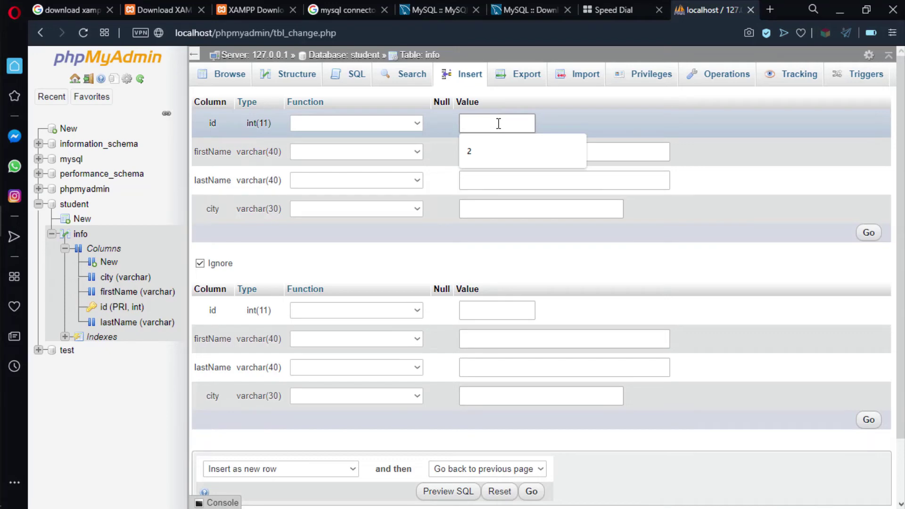
pyautogui.write('44')
pyautogui.click(491, 150)
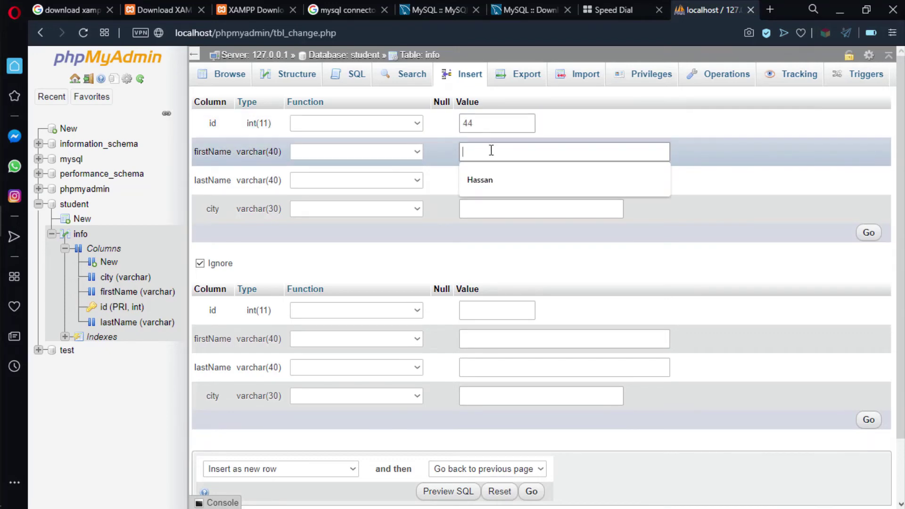
pyautogui.write('Ahmed')
pyautogui.click(486, 180)
pyautogui.write('Al')
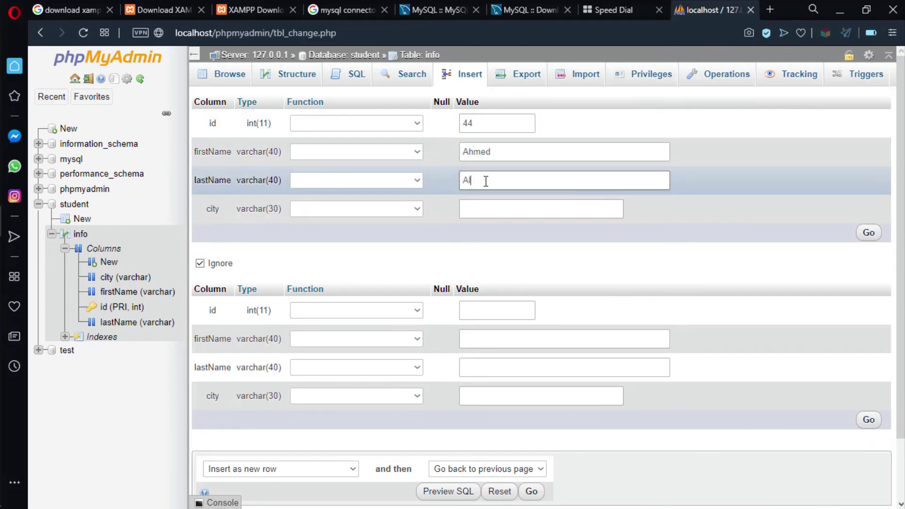
pyautogui.click(485, 206)
pyautogui.write('Basra')
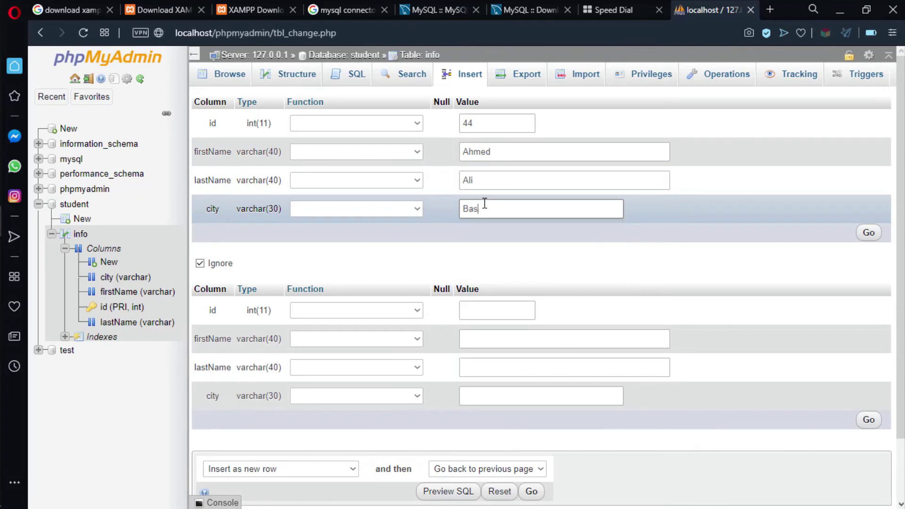
pyautogui.click(877, 239)
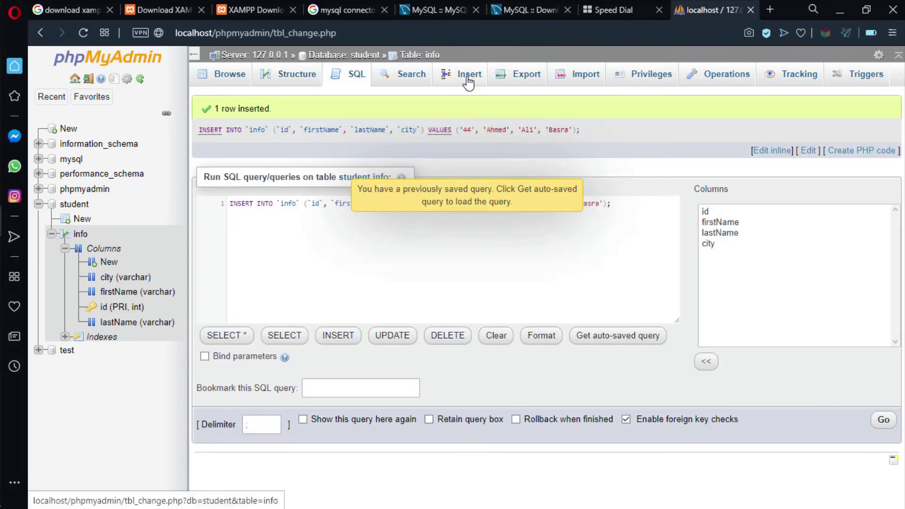
# Insert the next student row with first name, last name and city Arbil.
pyautogui.click(468, 78)
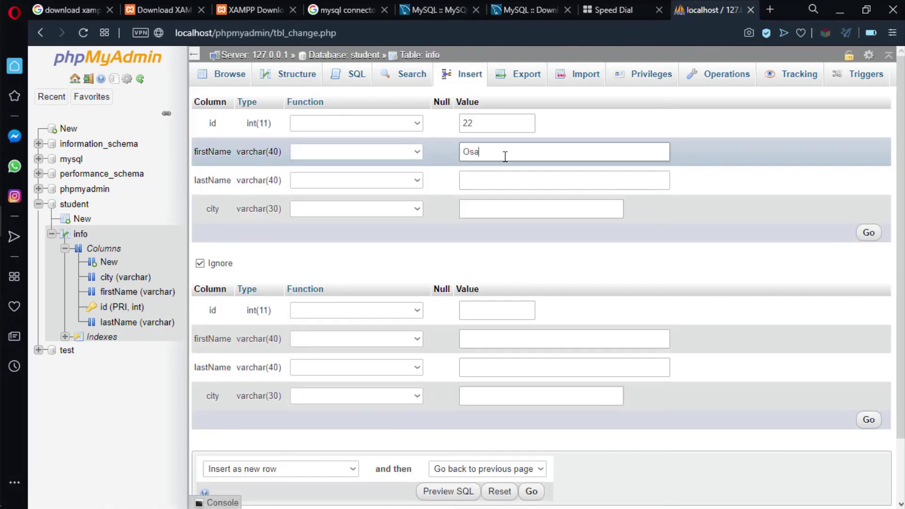
pyautogui.write('ma')
pyautogui.click(505, 179)
pyautogui.write('Adnan')
pyautogui.click(500, 210)
pyautogui.write('Ar')
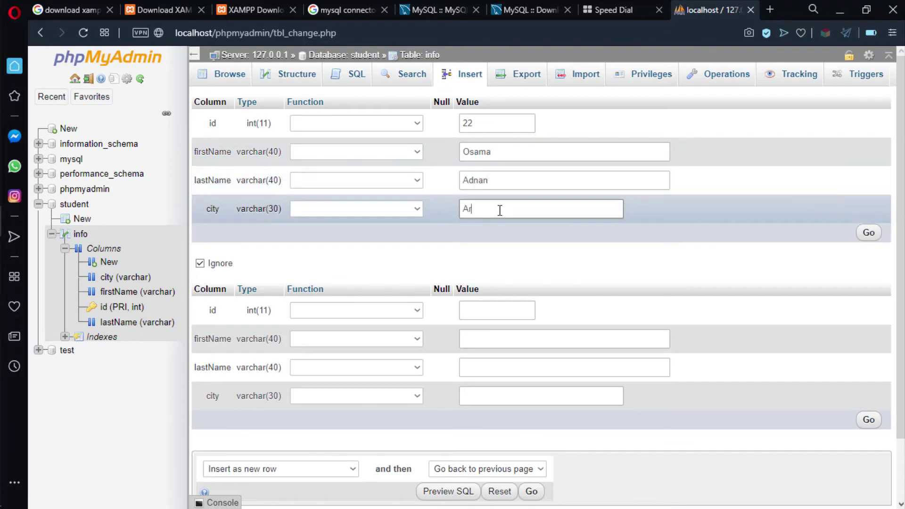
pyautogui.write('bil')
pyautogui.click(868, 233)
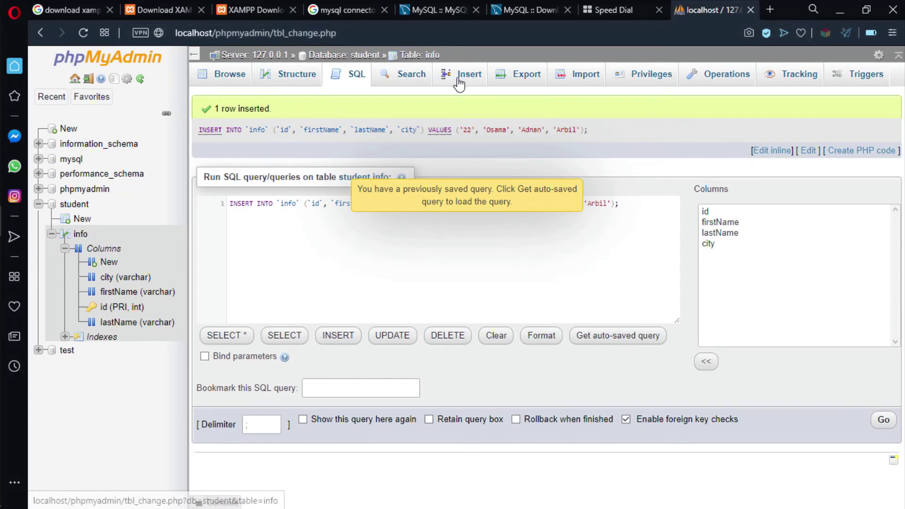
# Insert the id 66 student row with city Baghdad, then browse all rows of info.
pyautogui.click(458, 76)
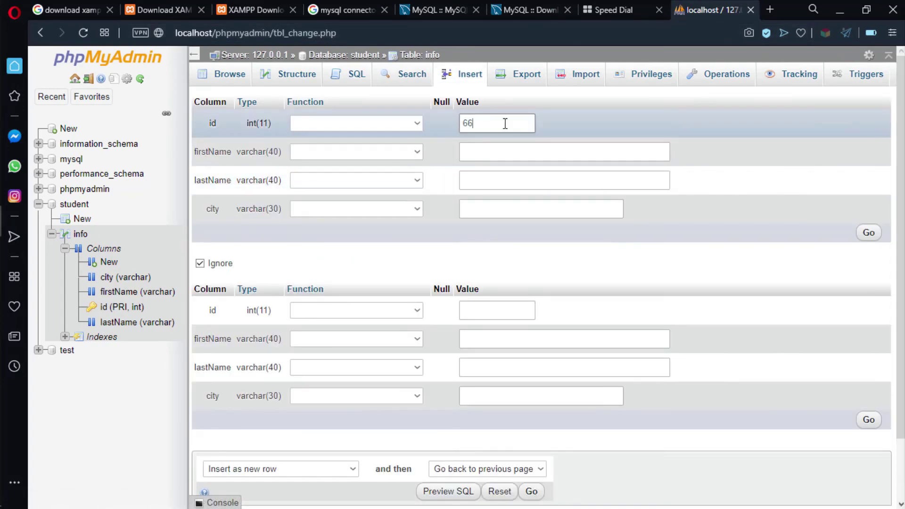
pyautogui.click(509, 151)
pyautogui.write('Mohamma')
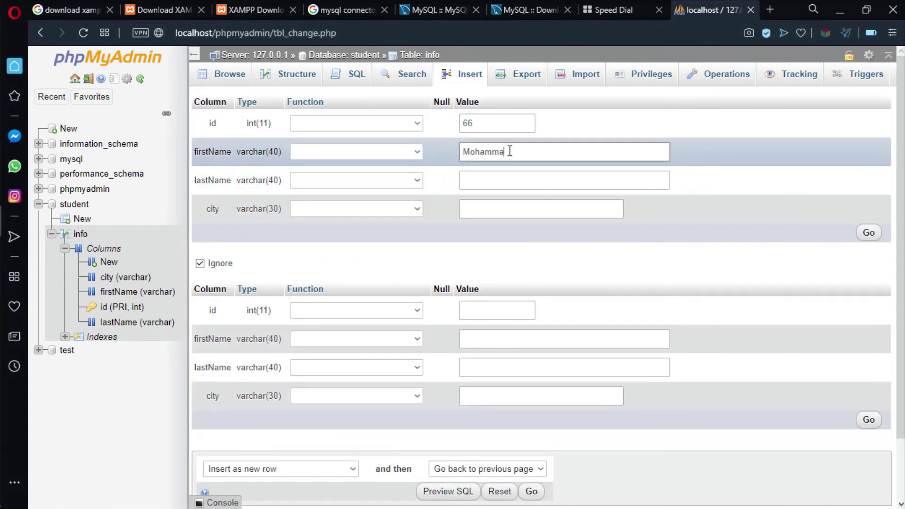
pyautogui.write('d')
pyautogui.press('Tab')
pyautogui.write('Al')
pyautogui.click(474, 206)
pyautogui.write('Baghdad')
pyautogui.click(868, 232)
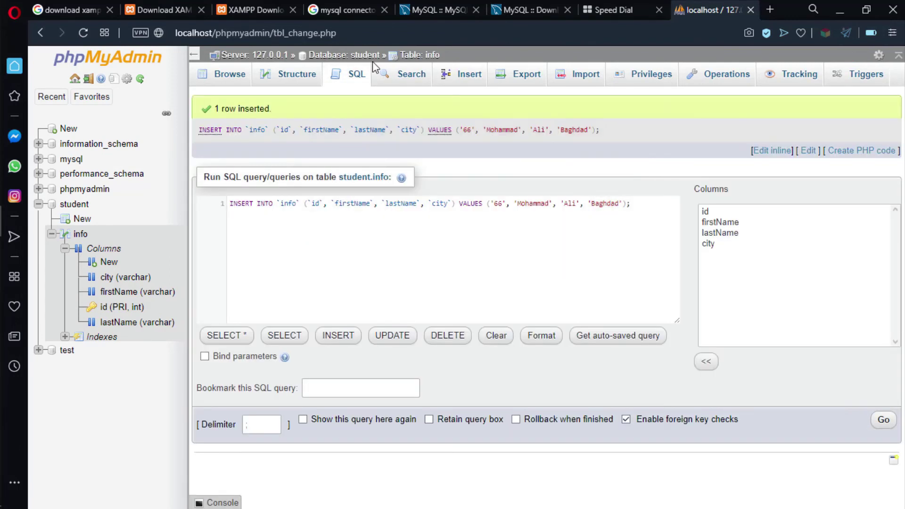
pyautogui.click(216, 75)
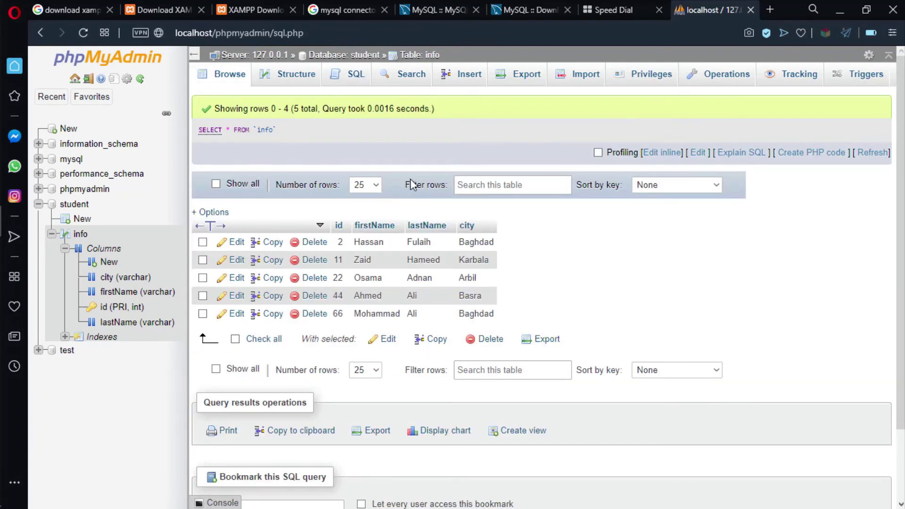
# Scroll the info table's Browse view to see all five student rows, ids 2 through 66.
pyautogui.scroll(-2, 296, 172)
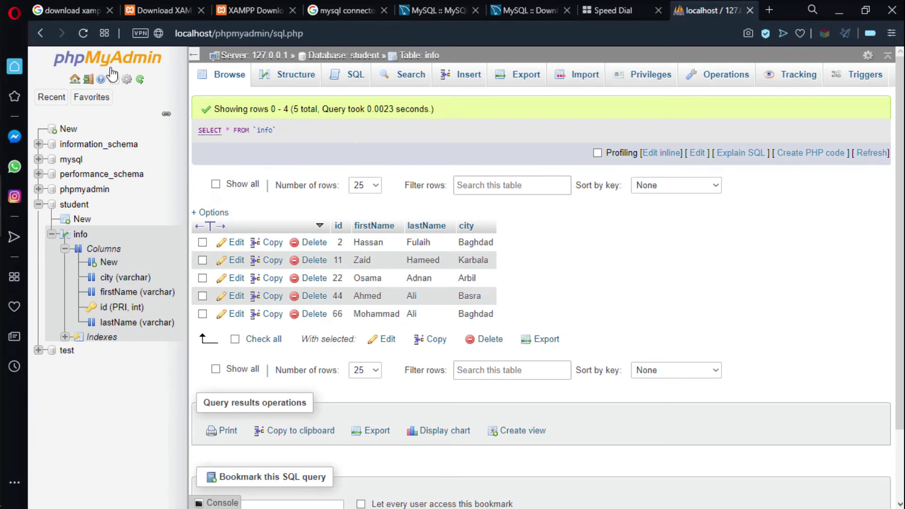
# Return to the server home and bring up the User accounts overview.
pyautogui.click(98, 63)
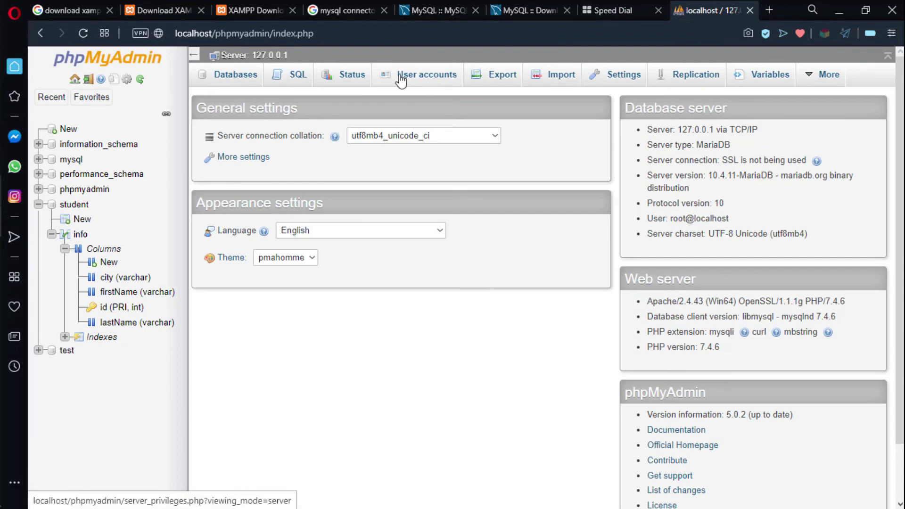
pyautogui.click(430, 81)
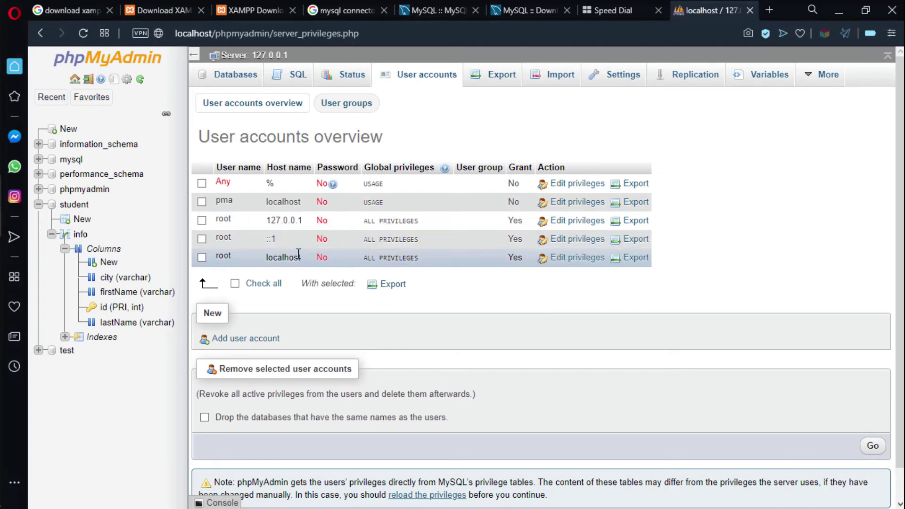
# Start a new user account with its host name set to Local (localhost).
pyautogui.click(228, 344)
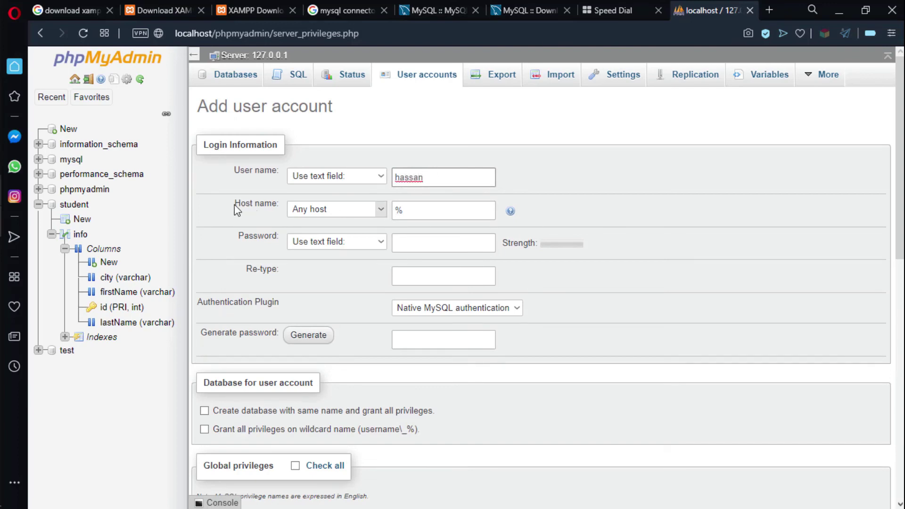
pyautogui.click(302, 208)
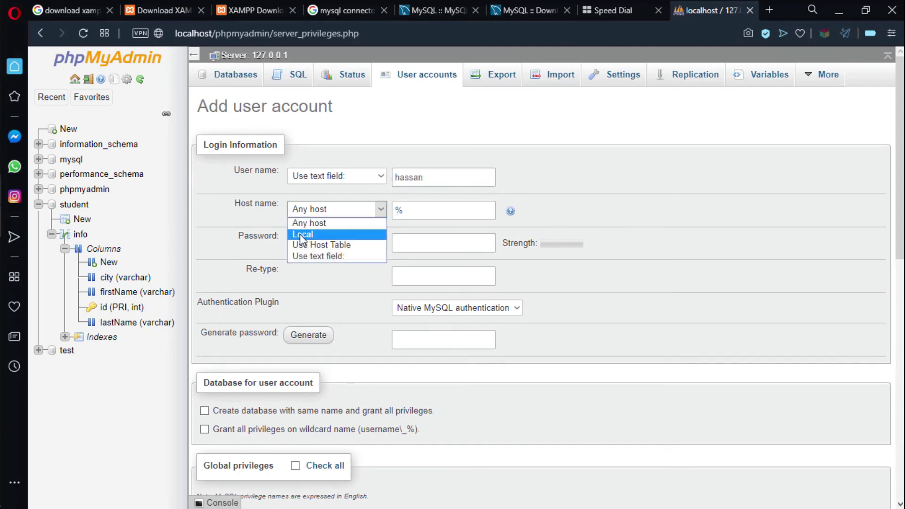
pyautogui.click(316, 234)
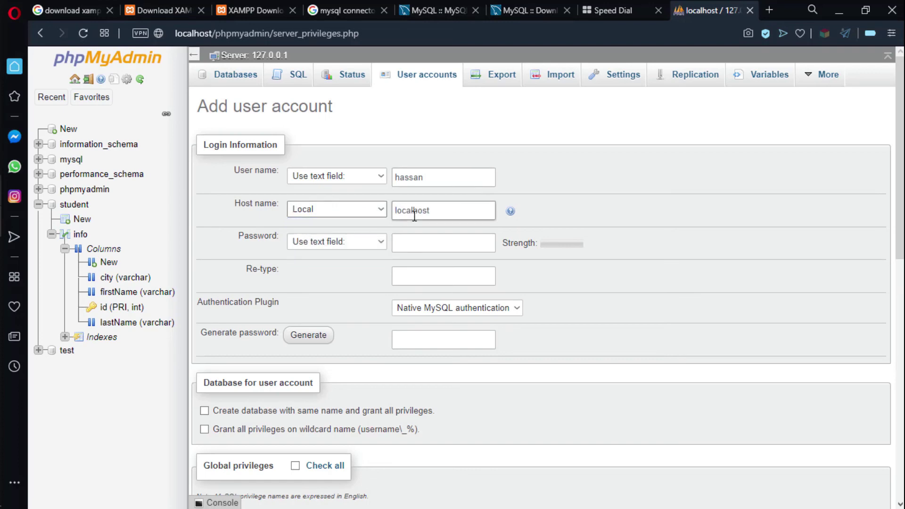
pyautogui.moveTo(445, 209); pyautogui.dragTo(383, 208)
# Enter the account password, replacing a too-short first attempt, and re-type it to confirm.
pyautogui.click(459, 240)
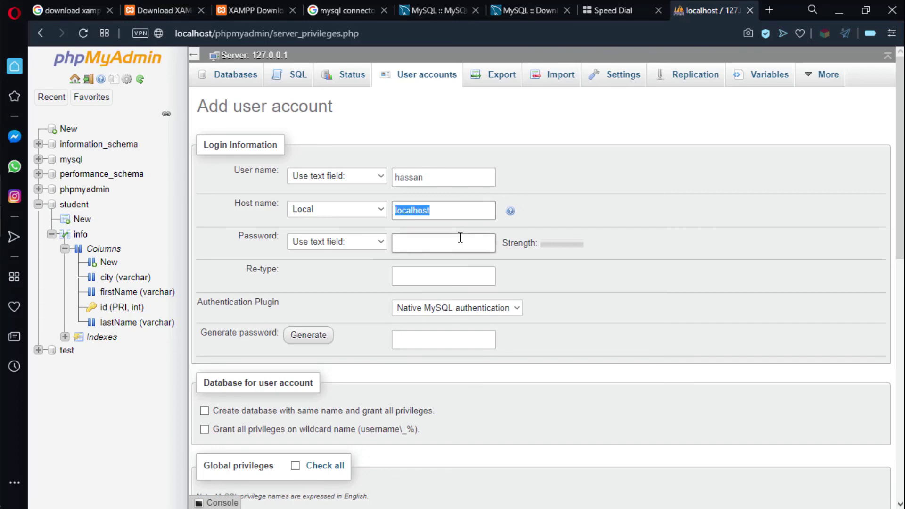
pyautogui.write('12')
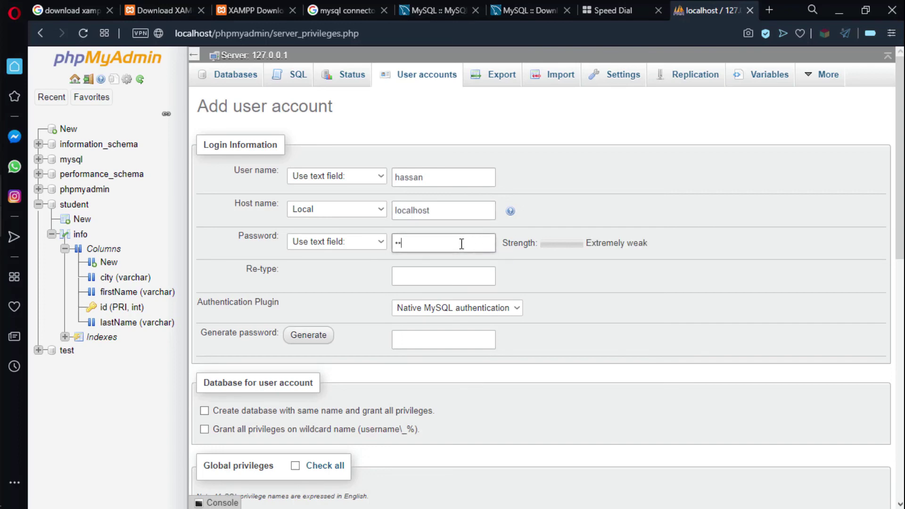
pyautogui.write('345')
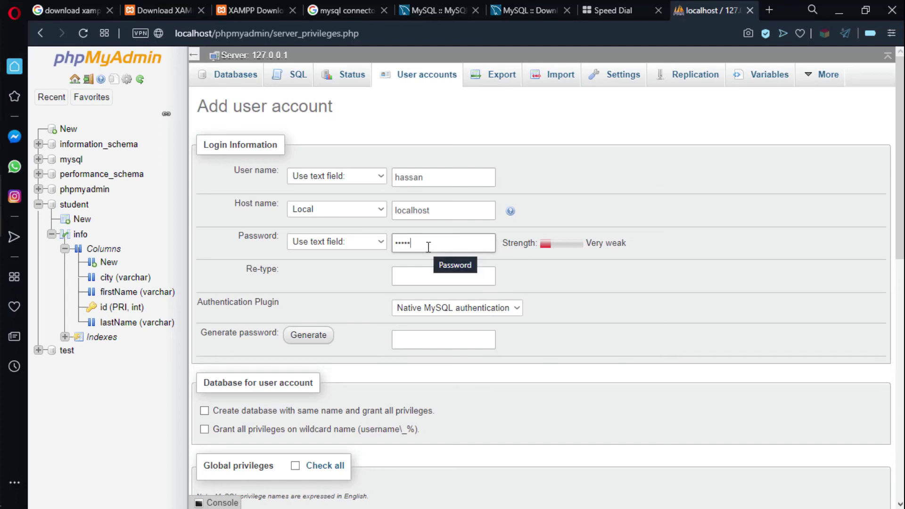
pyautogui.moveTo(428, 247); pyautogui.dragTo(393, 246)
pyautogui.press('BackSpace')
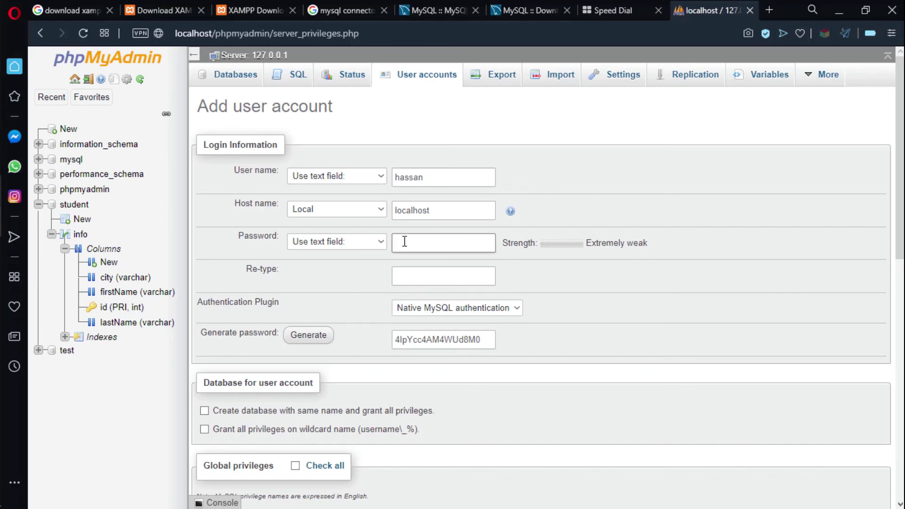
pyautogui.write('12345678')
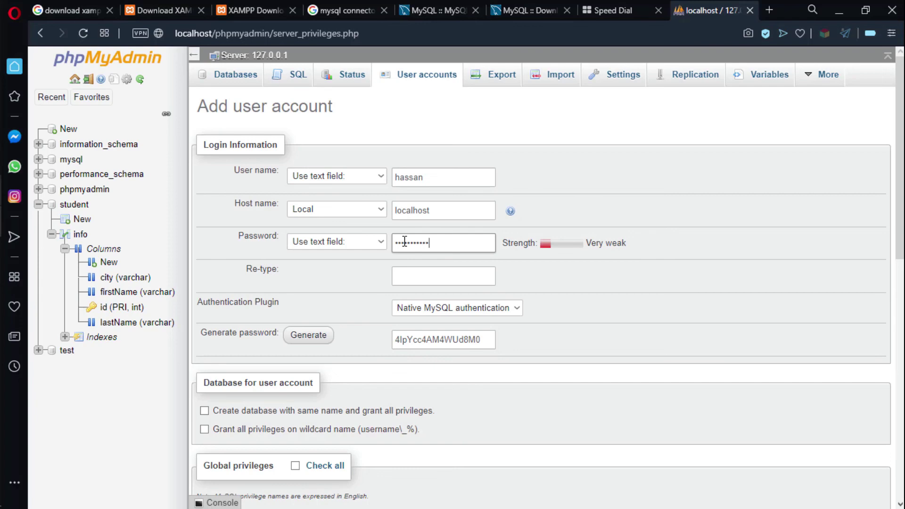
pyautogui.click(415, 276)
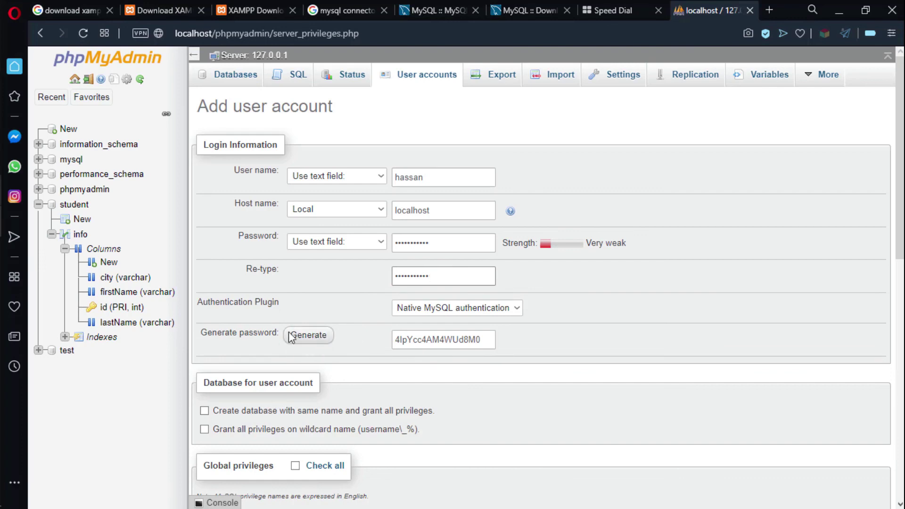
pyautogui.scroll(-2, 682, 256)
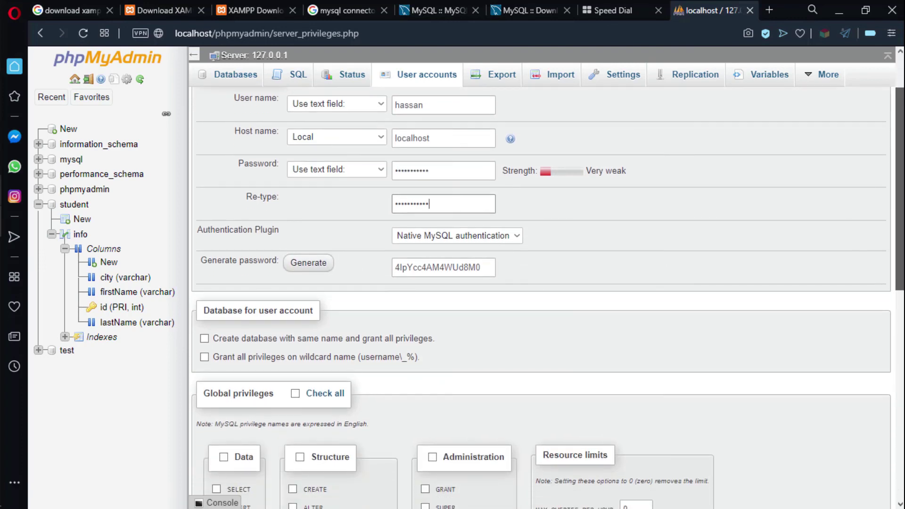
# Grant all global privileges, create the localhost account, and return to the user accounts list.
pyautogui.scroll(-5, 705, 246)
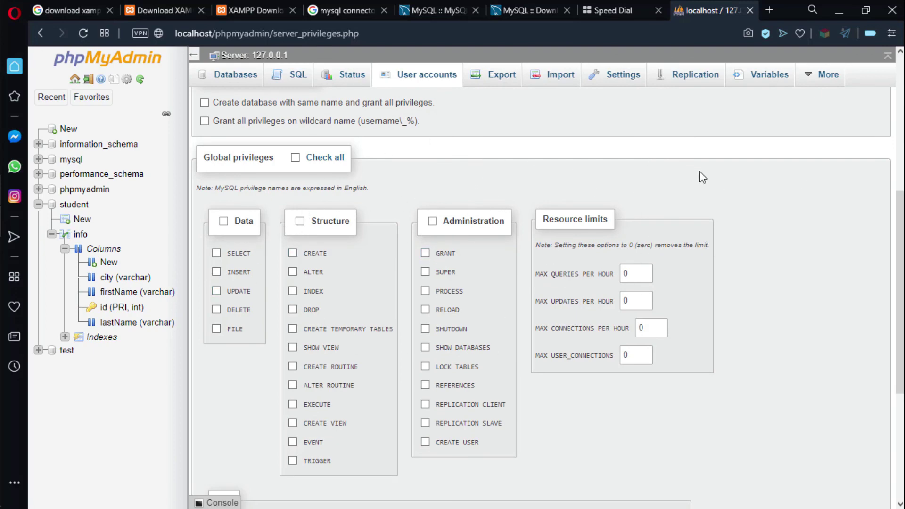
pyautogui.click(296, 158)
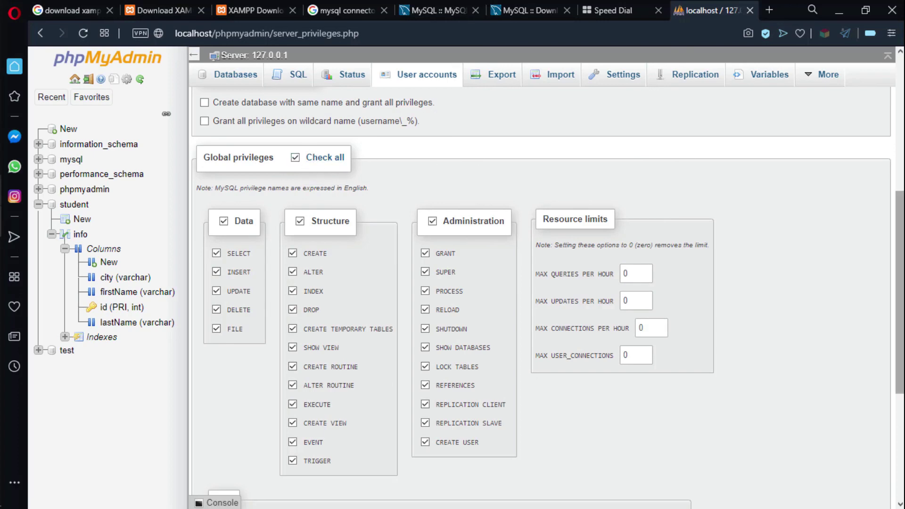
pyautogui.scroll(6, 547, 297)
pyautogui.scroll(-10, 885, 415)
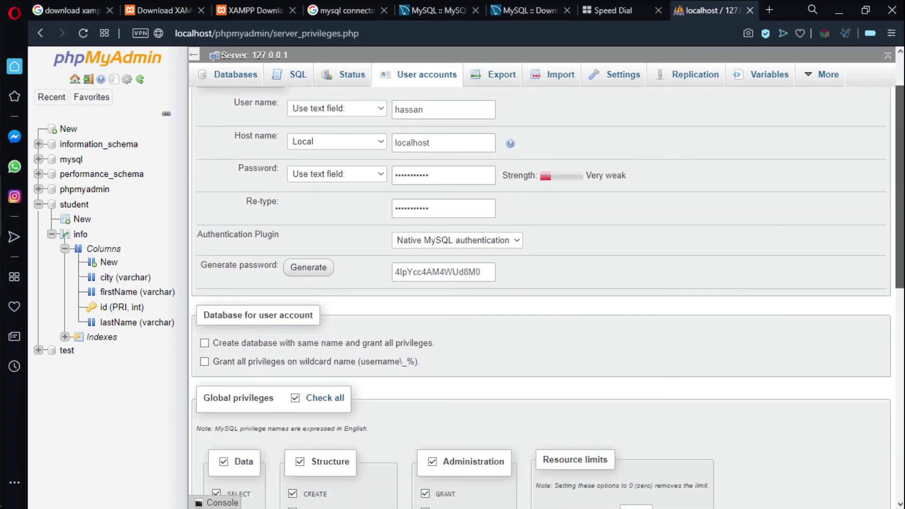
pyautogui.scroll(3, 886, 415)
pyautogui.scroll(-5, 885, 415)
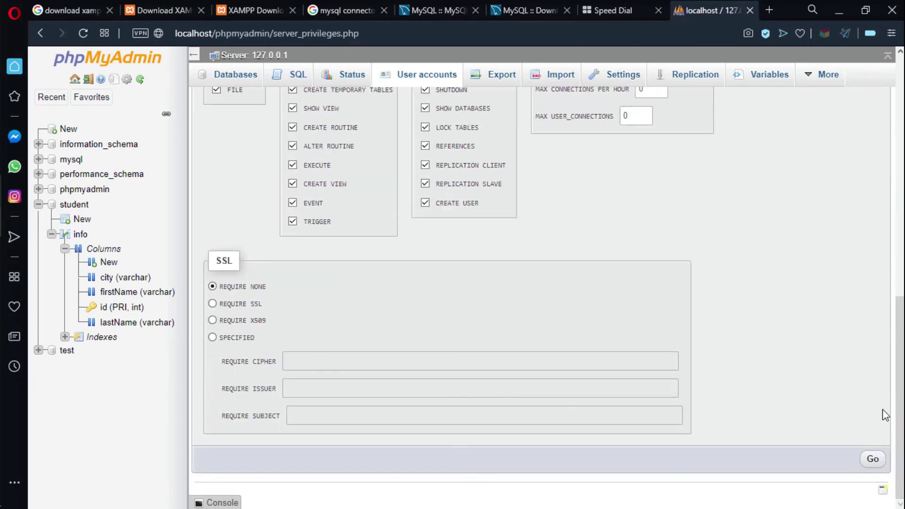
pyautogui.click(873, 459)
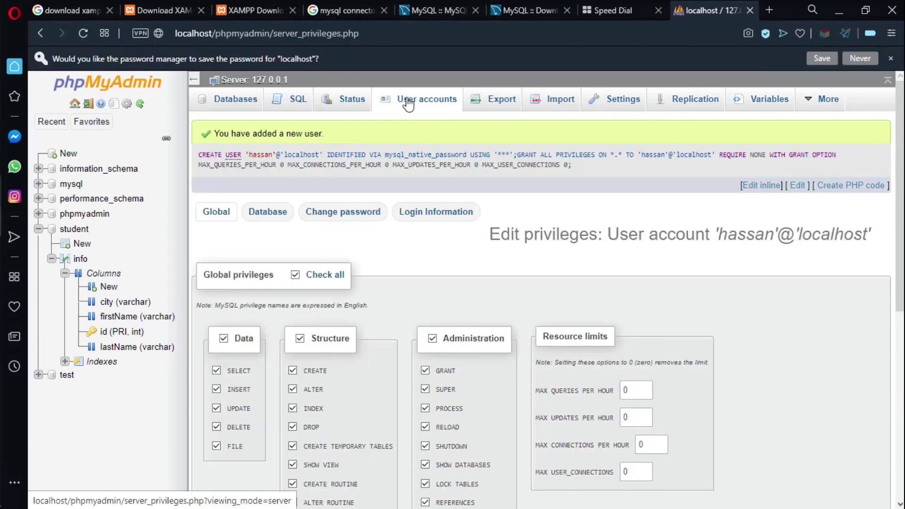
pyautogui.click(408, 104)
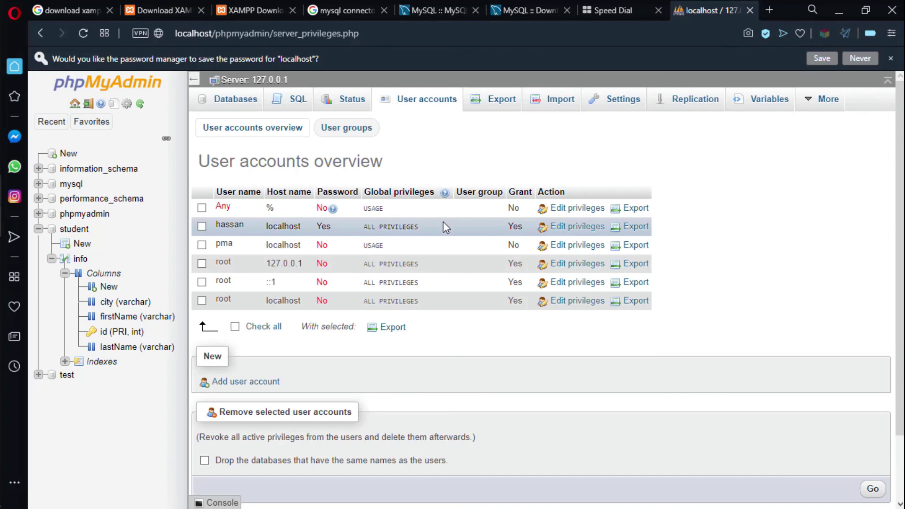